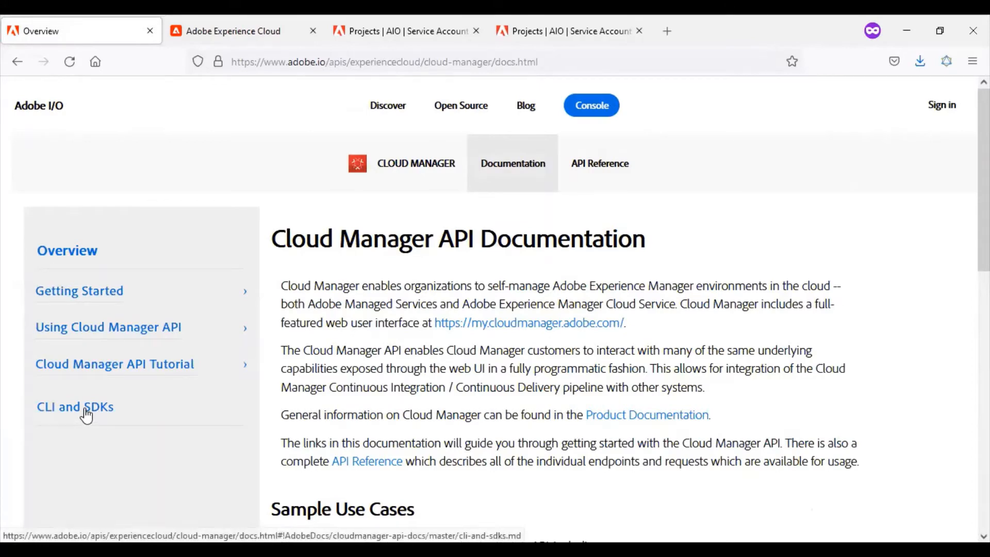
Open the Cloud Manager API Reference and browse the endpoint list as far as the Environments group.
{"action": "left_click", "coordinate": [606, 182]}
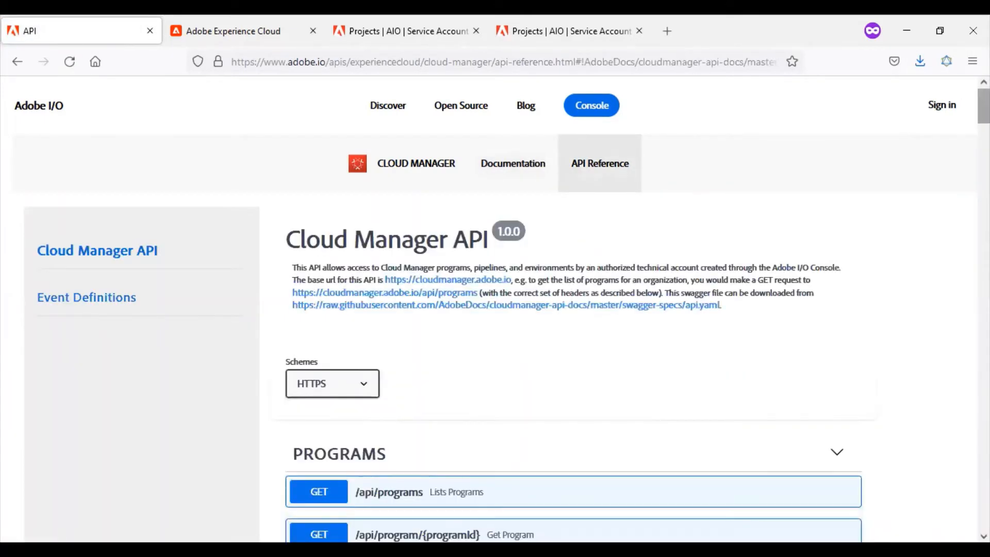
{"action": "scroll", "coordinate": [495, 309], "scroll_direction": "down", "scroll_amount": 5}
{"action": "scroll", "coordinate": [496, 310], "scroll_direction": "down", "scroll_amount": 2}
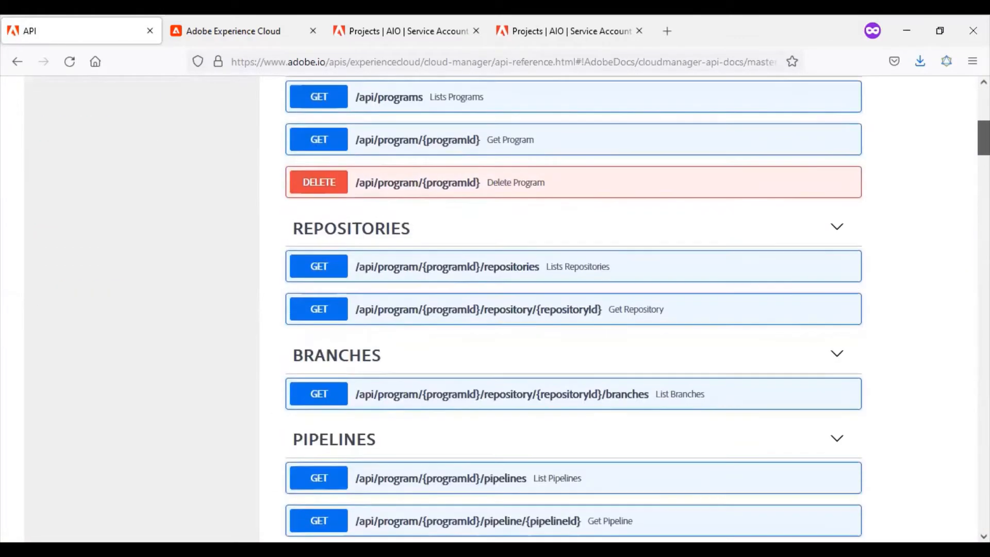
{"action": "scroll", "coordinate": [496, 309], "scroll_direction": "down", "scroll_amount": 18}
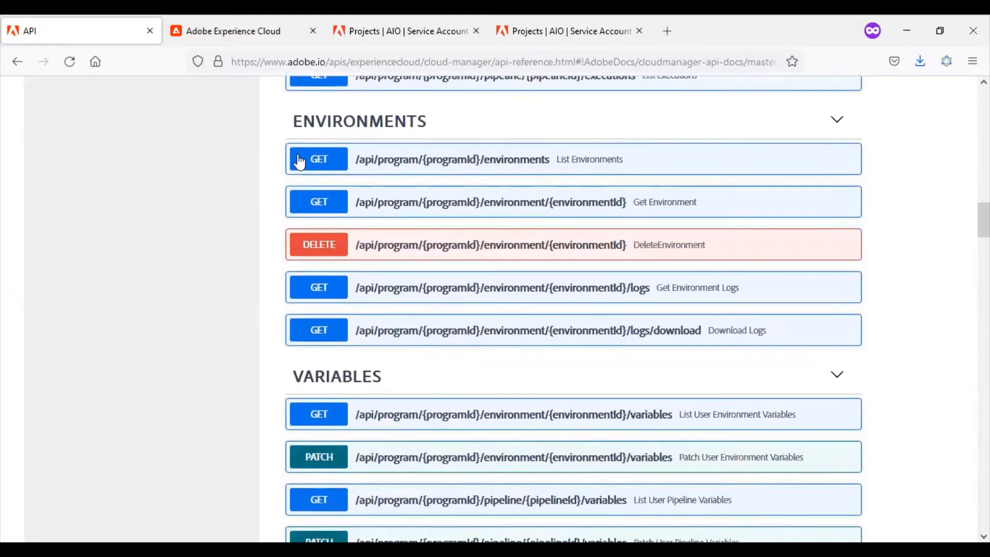
Expand the List Environments endpoint and examine its parameters and responses, along with the endpoint groups that follow it.
{"action": "left_click", "coordinate": [316, 163]}
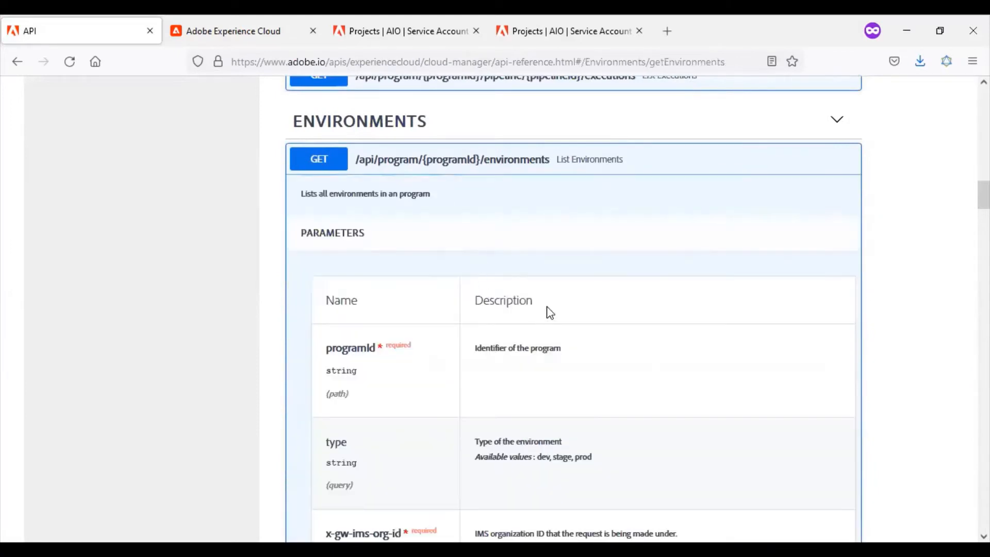
{"action": "scroll", "coordinate": [495, 309], "scroll_direction": "down", "scroll_amount": 7}
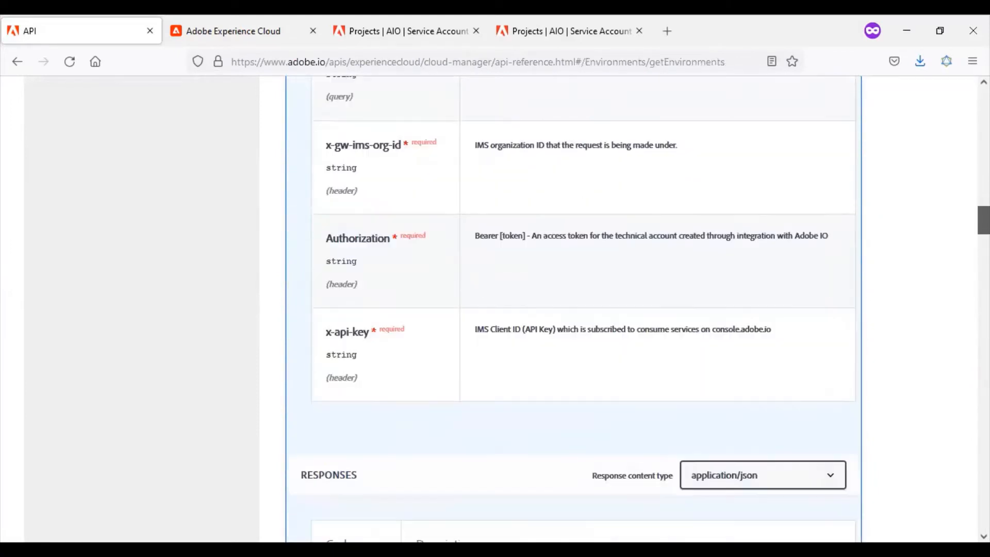
{"action": "scroll", "coordinate": [650, 427], "scroll_direction": "down", "scroll_amount": 6}
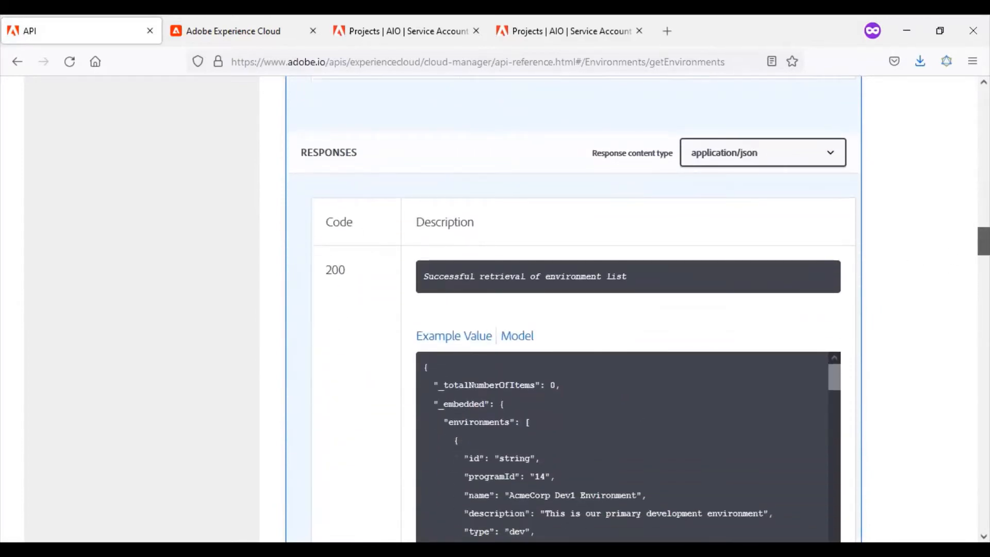
{"action": "scroll", "coordinate": [984, 241], "scroll_direction": "down", "scroll_amount": 4}
{"action": "scroll", "coordinate": [984, 257], "scroll_direction": "down", "scroll_amount": 6}
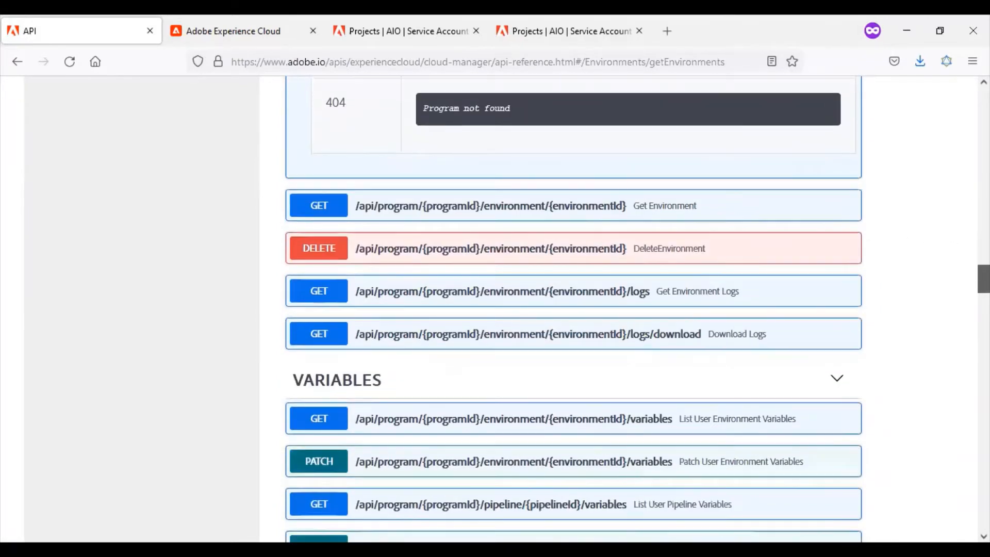
{"action": "scroll", "coordinate": [984, 278], "scroll_direction": "down", "scroll_amount": 20}
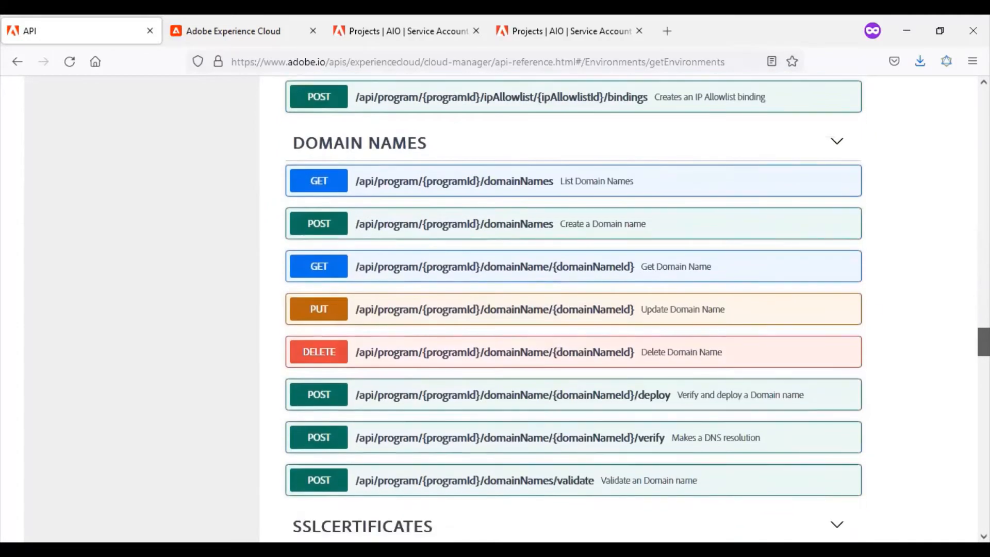
Highlight the download link of the swagger file in the Cloud Manager API introduction.
{"action": "left_click_drag", "start_coordinate": [984, 448], "coordinate": [984, 103]}
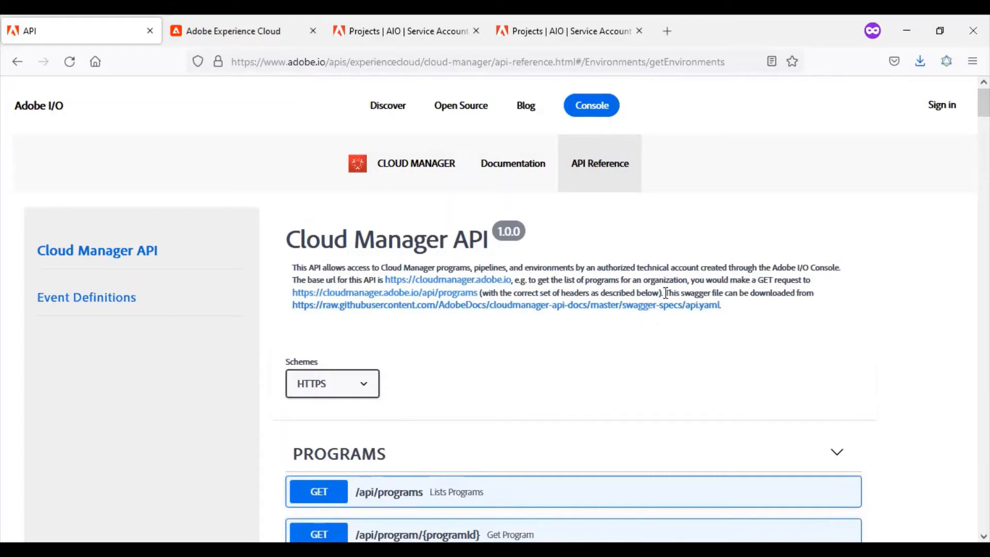
{"action": "left_click_drag", "start_coordinate": [665, 293], "coordinate": [293, 314]}
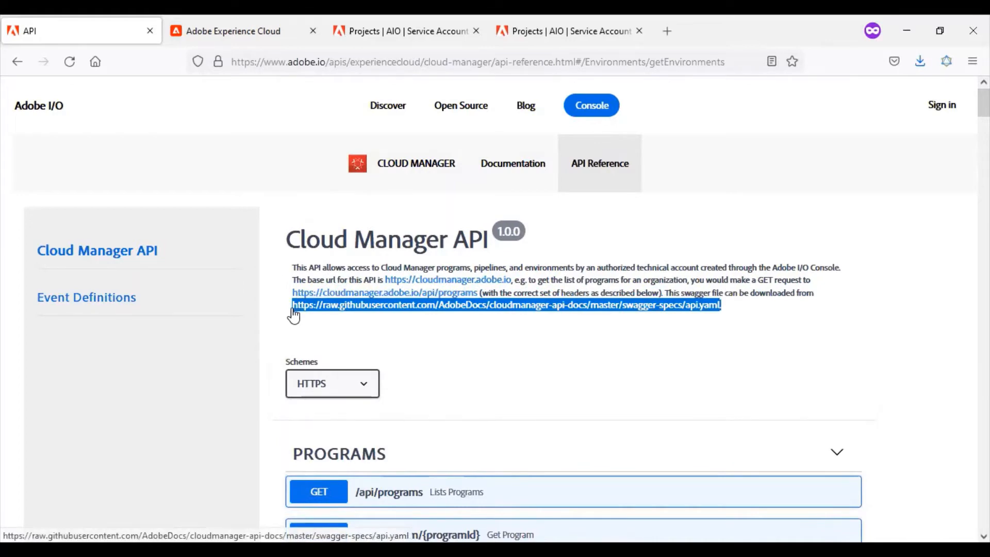
{"action": "left_click", "coordinate": [620, 354]}
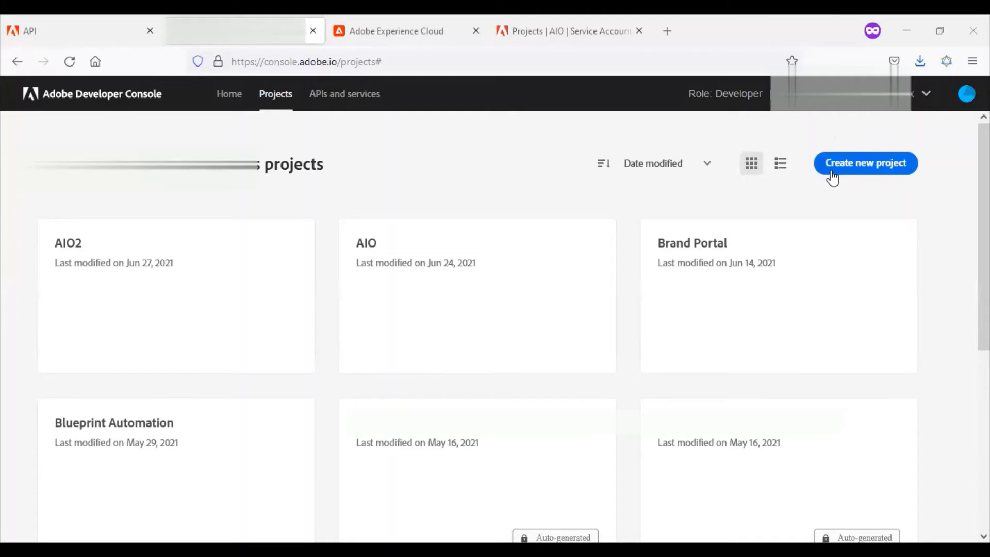
Create a new project in Adobe Developer Console and save it with both title and description set to "Adobe IO Integration".
{"action": "left_click", "coordinate": [862, 164]}
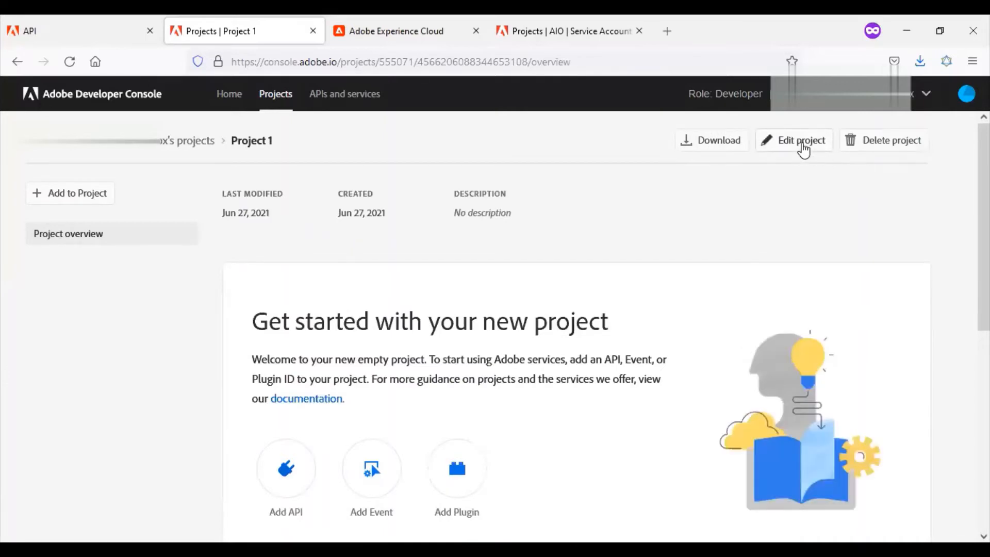
{"action": "left_click", "coordinate": [803, 149]}
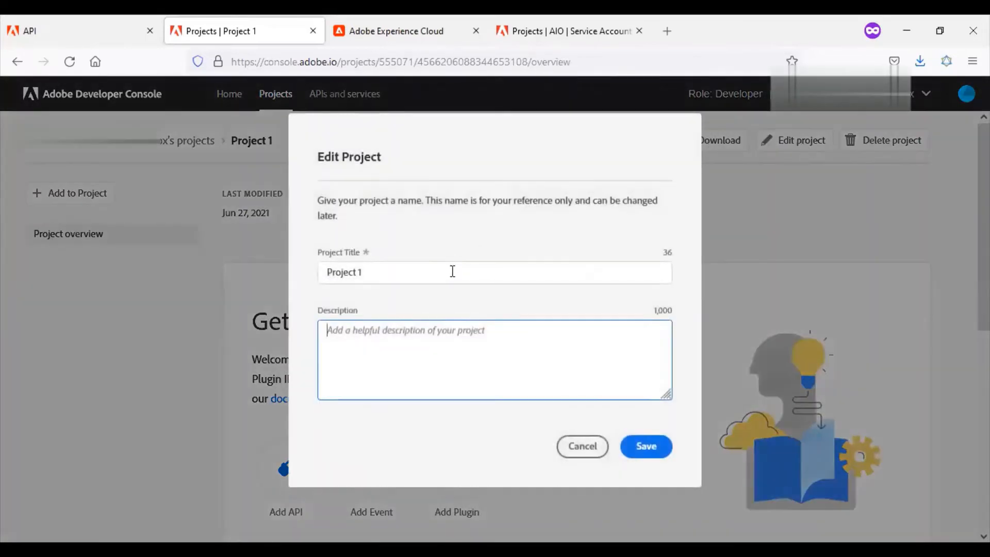
{"action": "triple_click", "coordinate": [452, 271]}
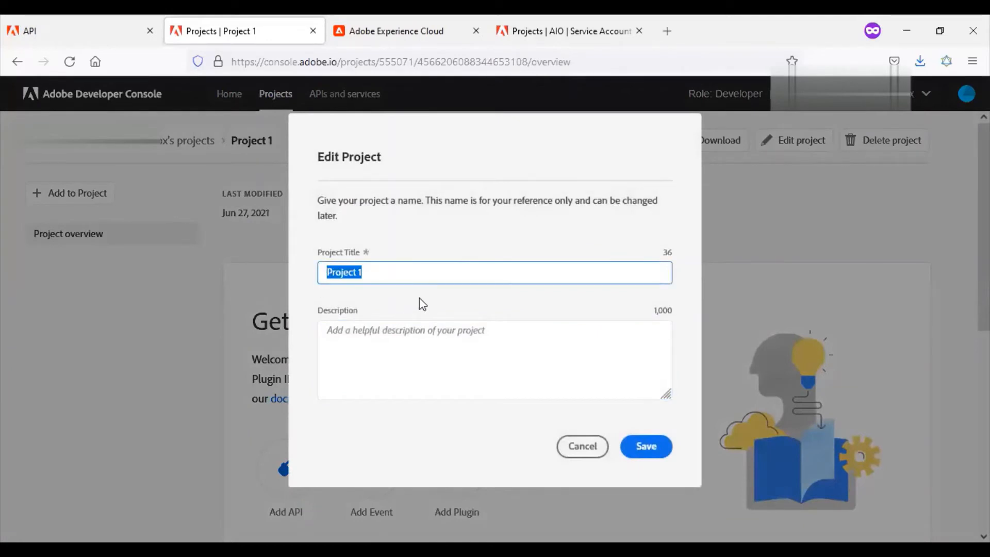
{"action": "type", "text": "Adobe"}
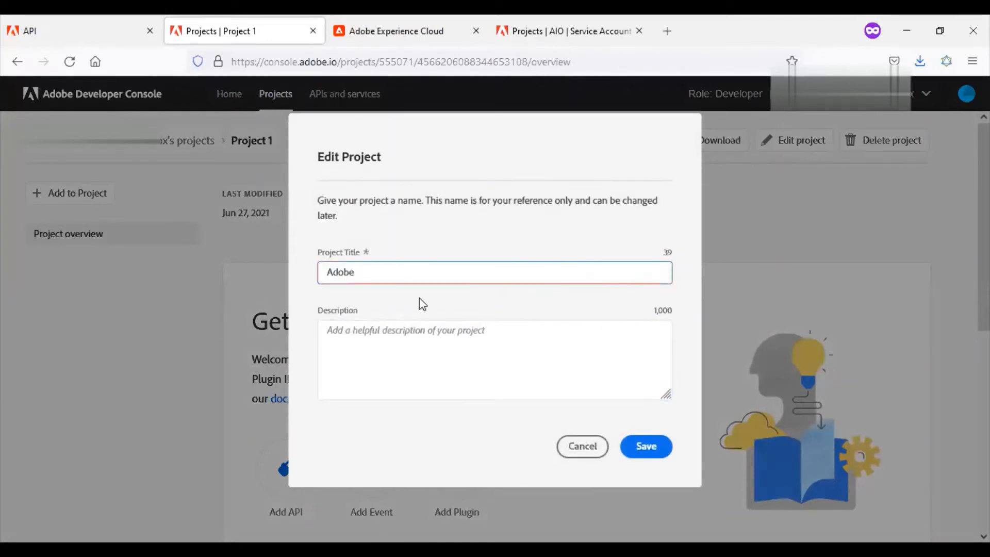
{"action": "type", "text": " IO Integration"}
{"action": "key", "text": "ctrl+a"}
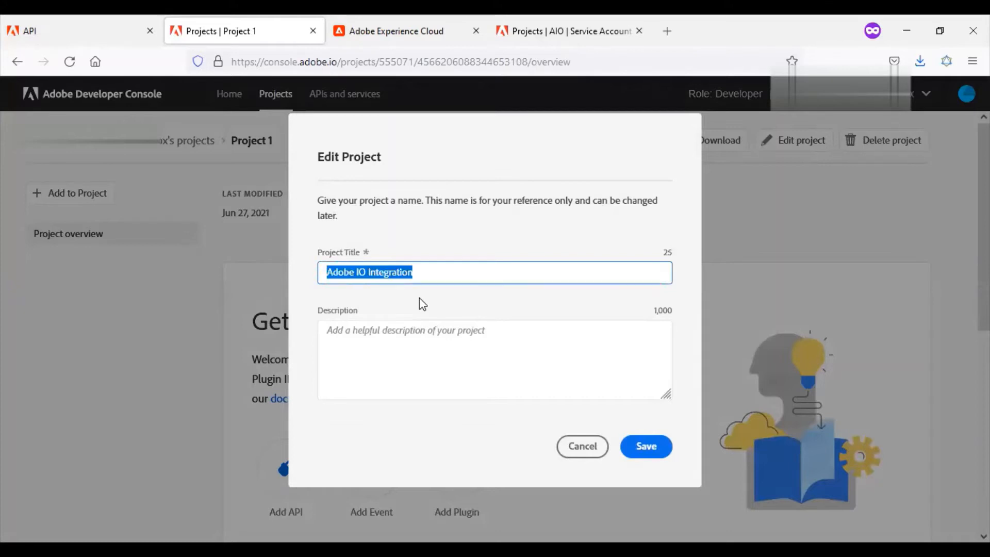
{"action": "key", "text": "ctrl+c"}
{"action": "left_click", "coordinate": [416, 337]}
{"action": "key", "text": "ctrl+v"}
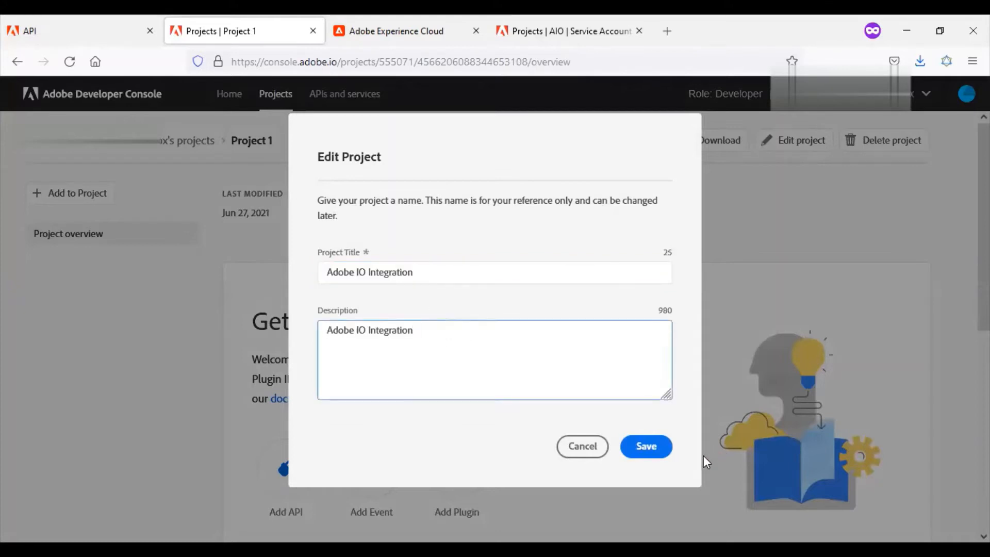
{"action": "left_click", "coordinate": [653, 453]}
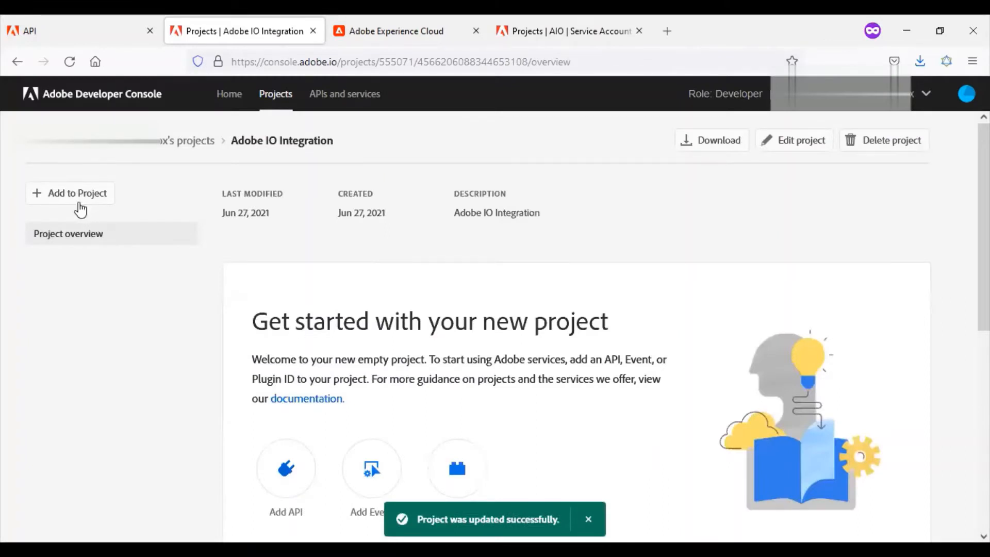
Add the Cloud Manager API to the Adobe IO Integration project and proceed to its configuration.
{"action": "left_click", "coordinate": [80, 199]}
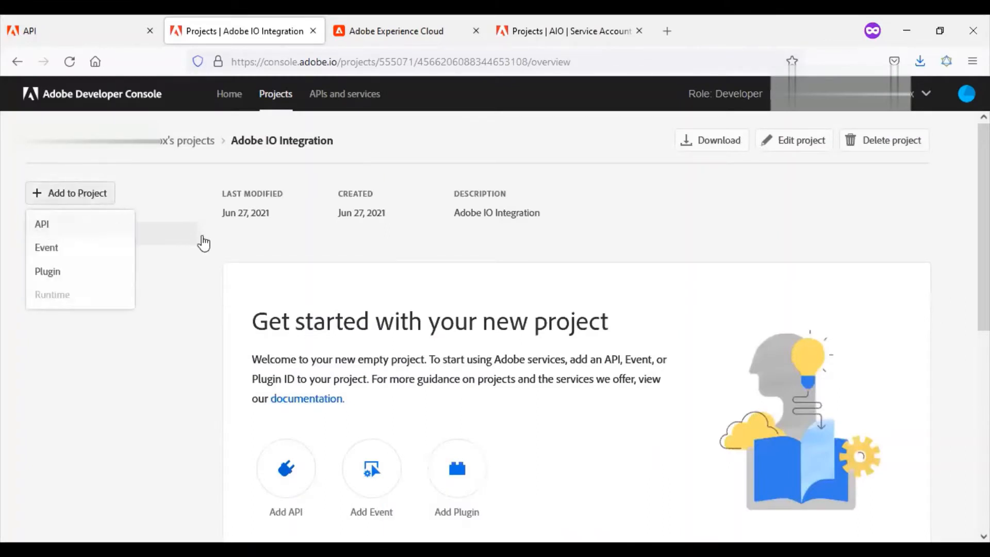
{"action": "left_click", "coordinate": [93, 230]}
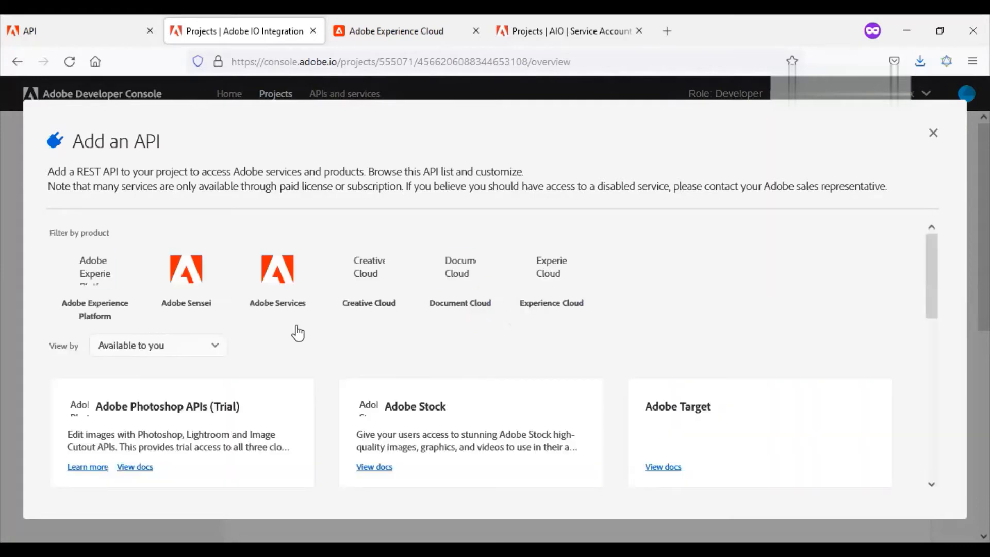
{"action": "scroll", "coordinate": [298, 333], "scroll_direction": "down", "scroll_amount": 5}
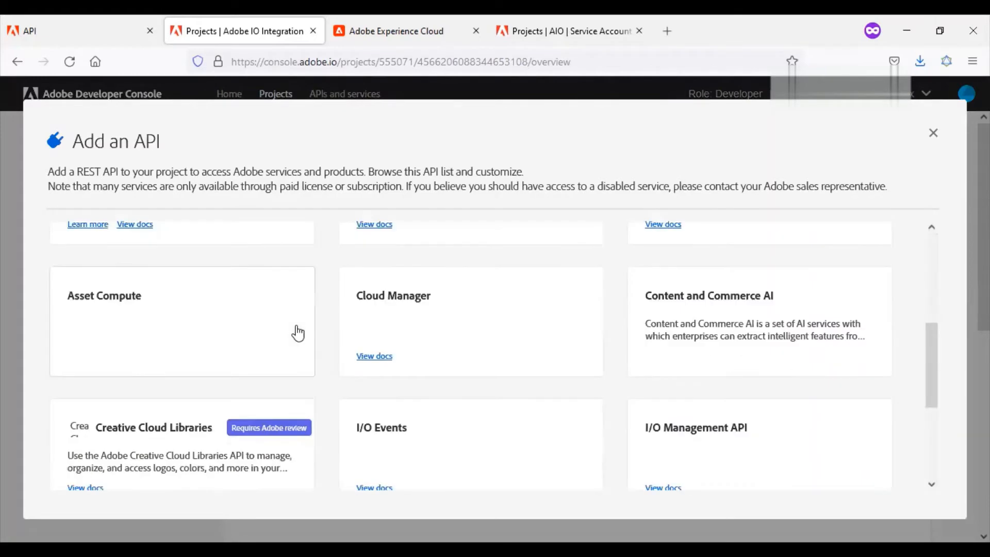
{"action": "scroll", "coordinate": [298, 333], "scroll_direction": "down", "scroll_amount": 4}
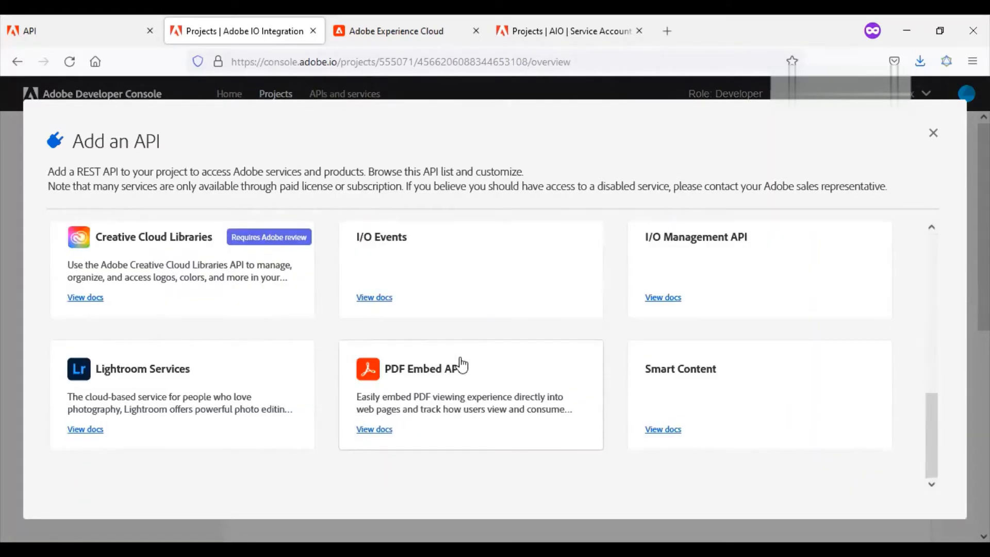
{"action": "left_click_drag", "start_coordinate": [932, 437], "coordinate": [958, 368]}
{"action": "left_click", "coordinate": [444, 331]}
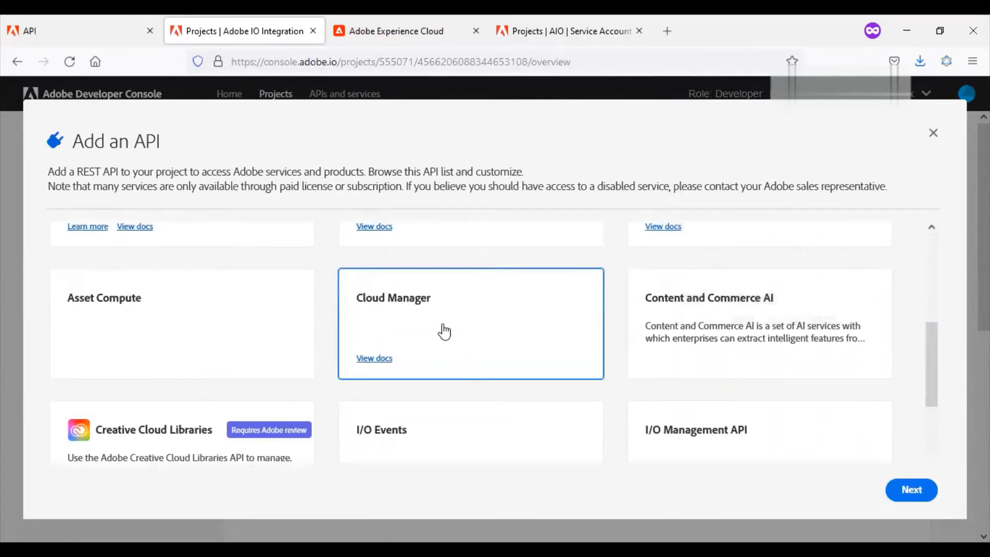
{"action": "left_click", "coordinate": [910, 491]}
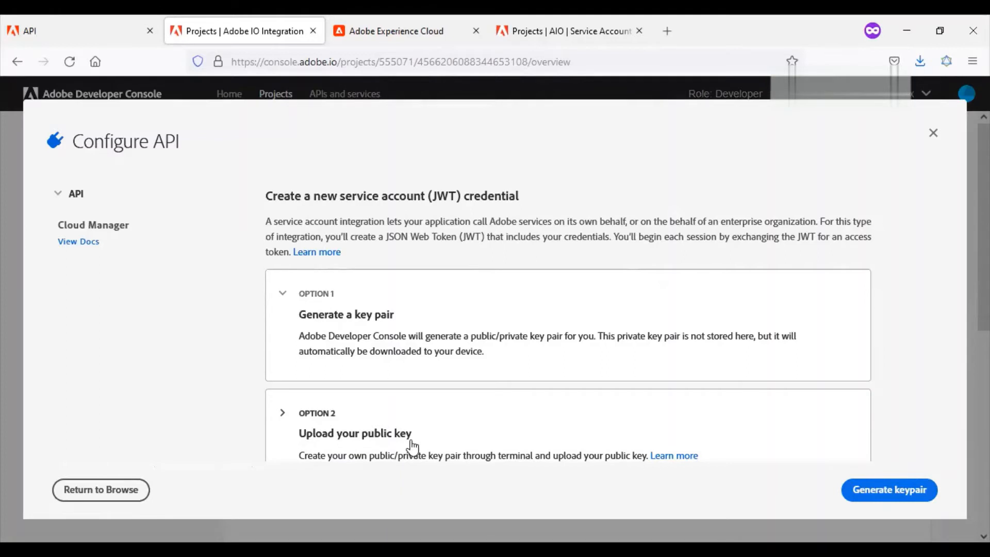
Generate a key pair for the new service account (JWT) credential and save the config.zip file.
{"action": "left_click", "coordinate": [453, 341]}
{"action": "left_click", "coordinate": [453, 341]}
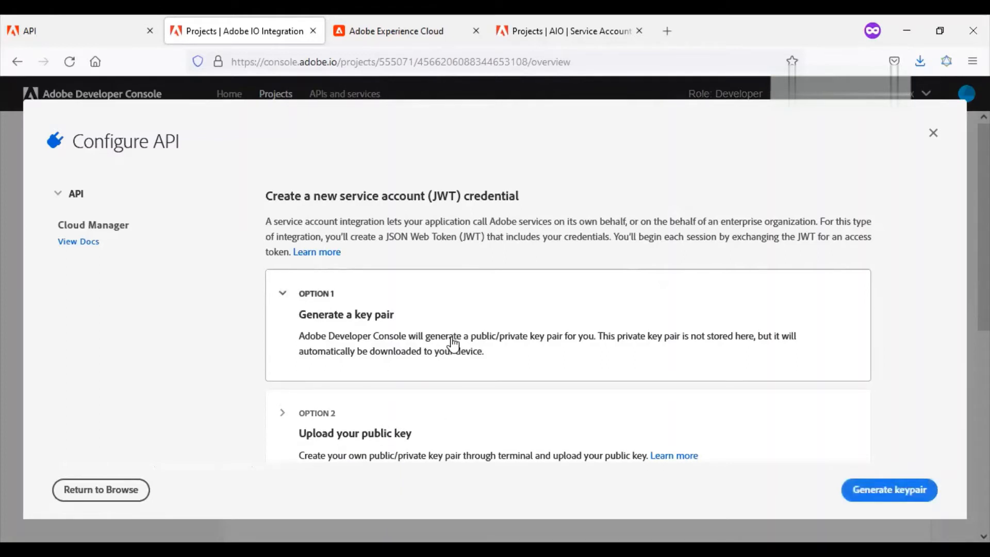
{"action": "left_click", "coordinate": [877, 491]}
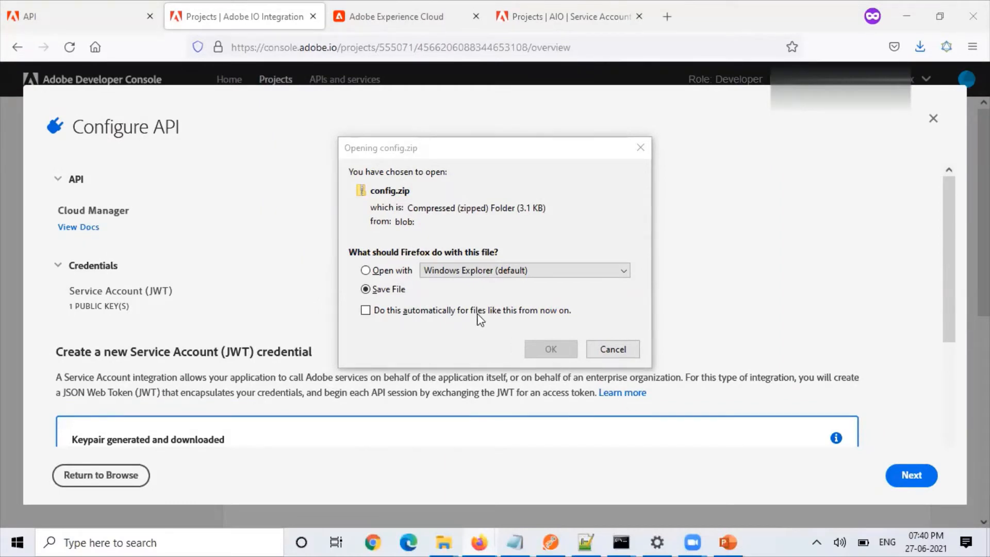
{"action": "left_click", "coordinate": [404, 290]}
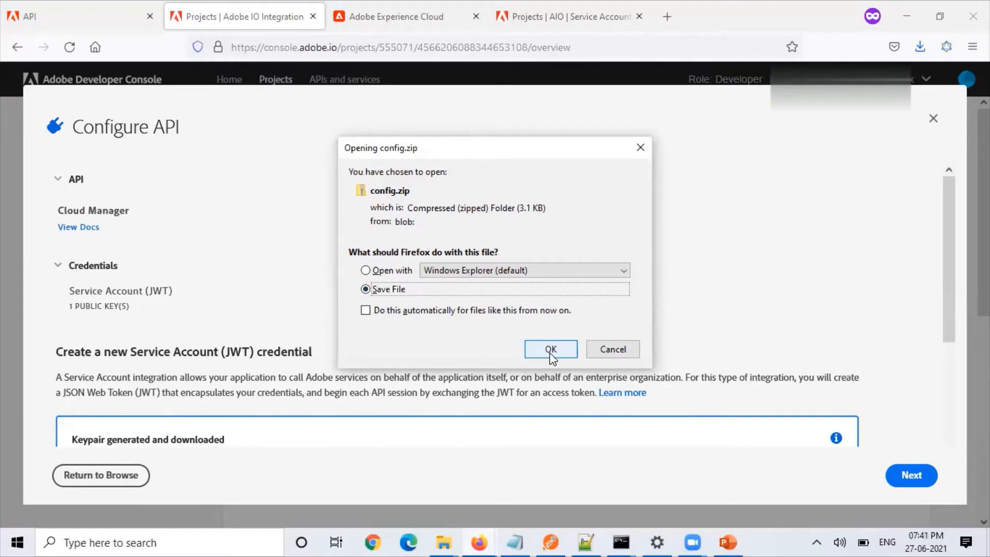
{"action": "left_click", "coordinate": [551, 349]}
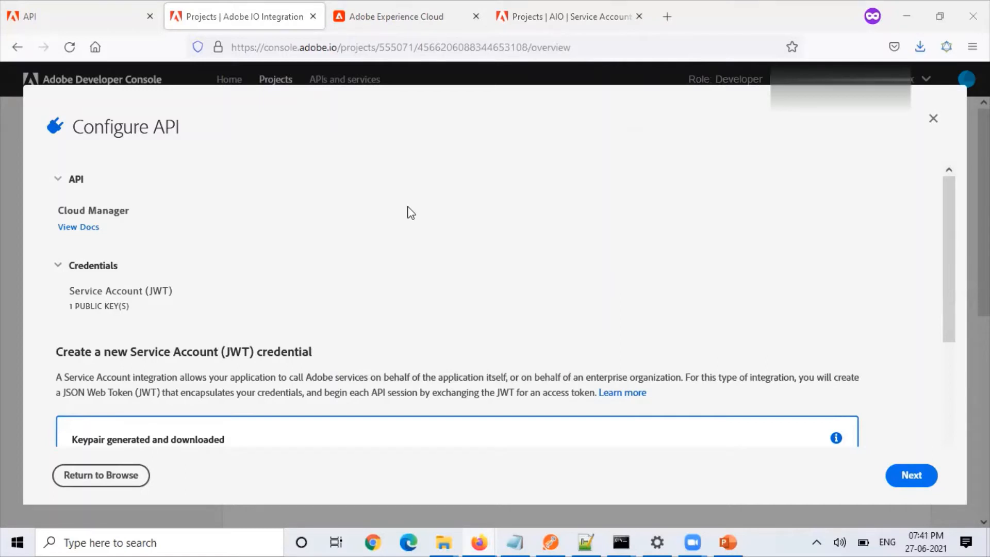
Assign the Developer - Cloud Service product profile to the Cloud Manager integration and save the configured API.
{"action": "scroll", "coordinate": [871, 356], "scroll_direction": "down", "scroll_amount": 3}
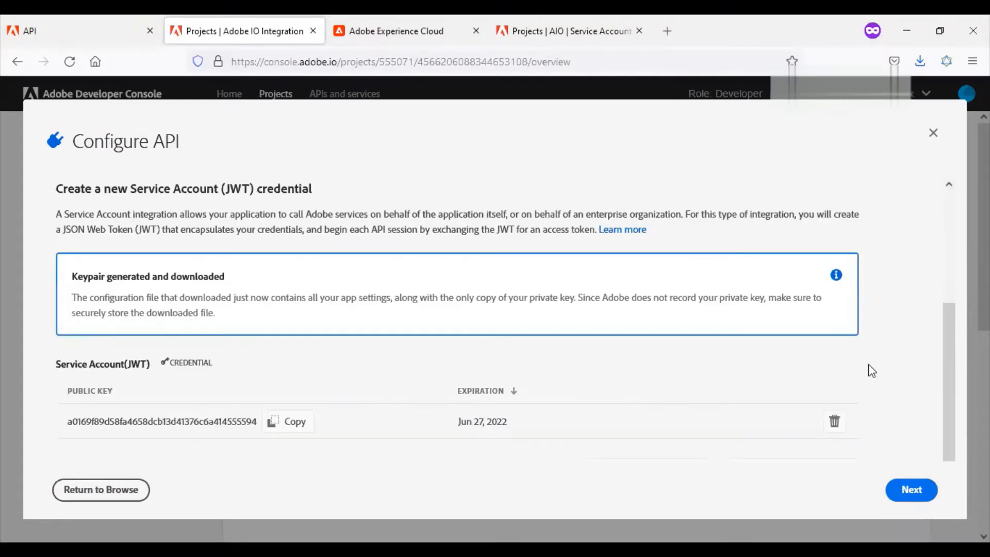
{"action": "left_click", "coordinate": [909, 492]}
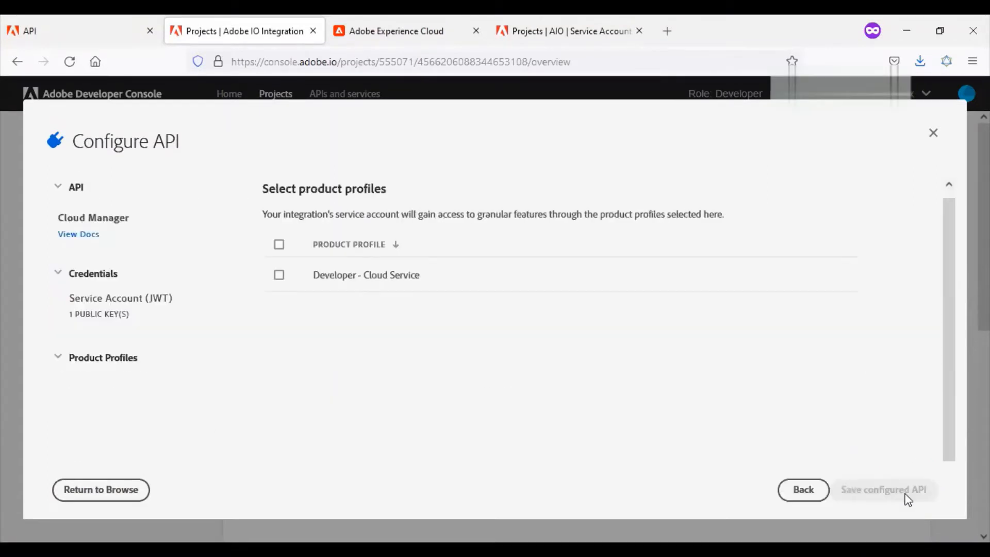
{"action": "left_click", "coordinate": [280, 278]}
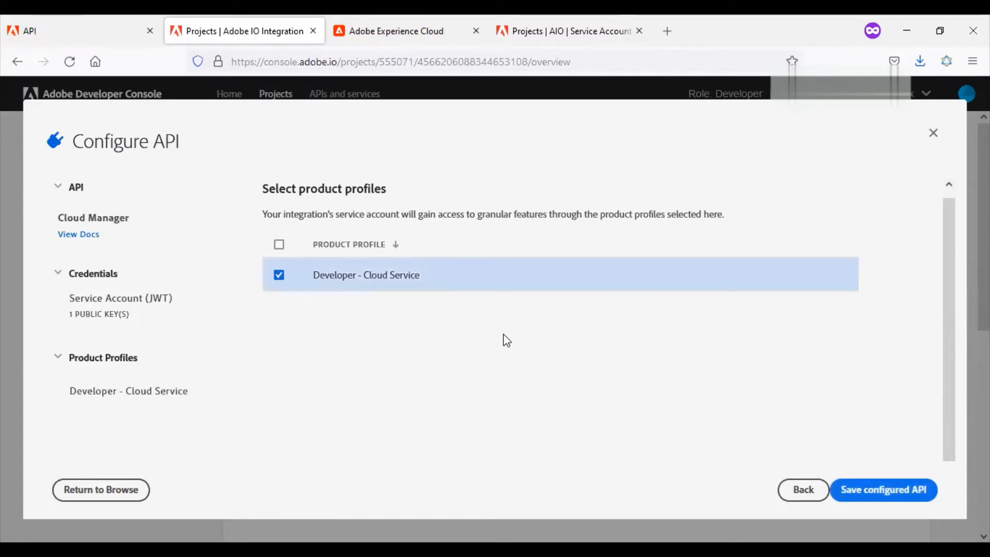
{"action": "left_click", "coordinate": [876, 500]}
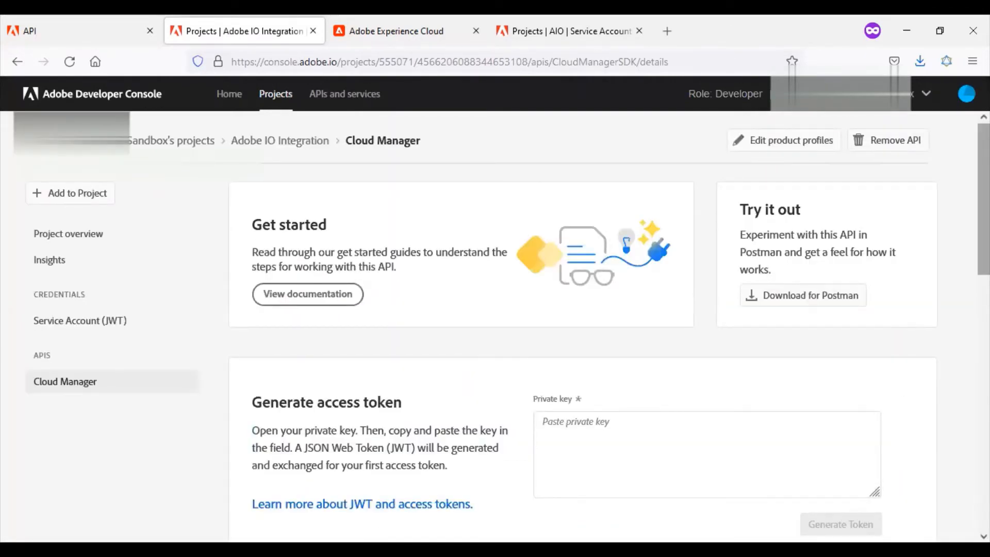
View the project's Service Account (JWT) credentials and open the private key file from the downloaded config folder in Notepad.
{"action": "scroll", "coordinate": [702, 428], "scroll_direction": "down", "scroll_amount": 1}
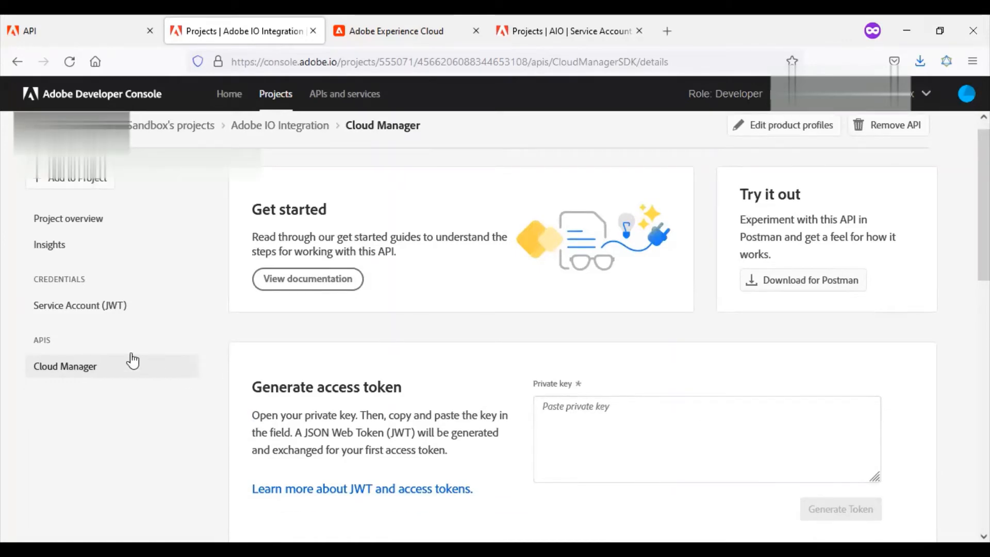
{"action": "left_click", "coordinate": [93, 305]}
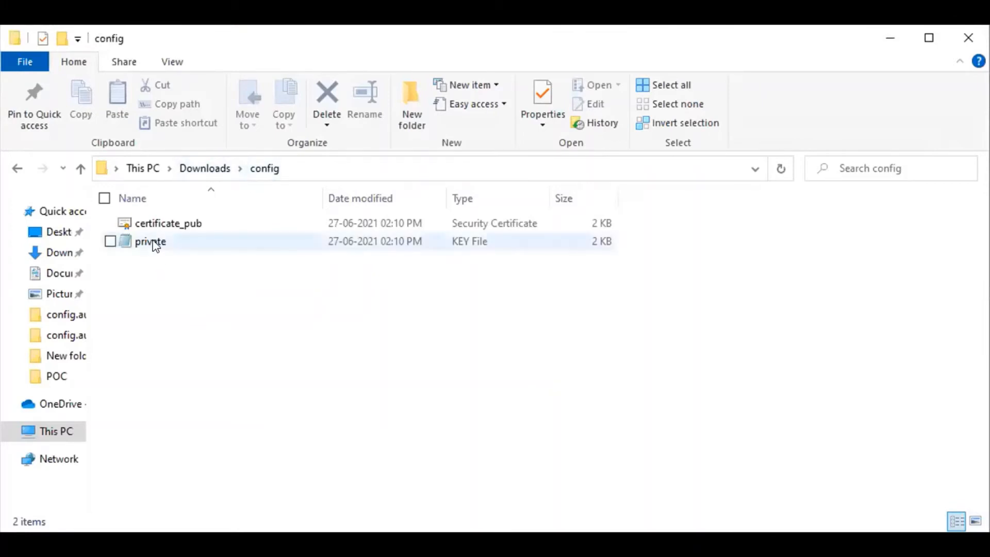
{"action": "left_click", "coordinate": [151, 224]}
{"action": "left_click", "coordinate": [154, 246]}
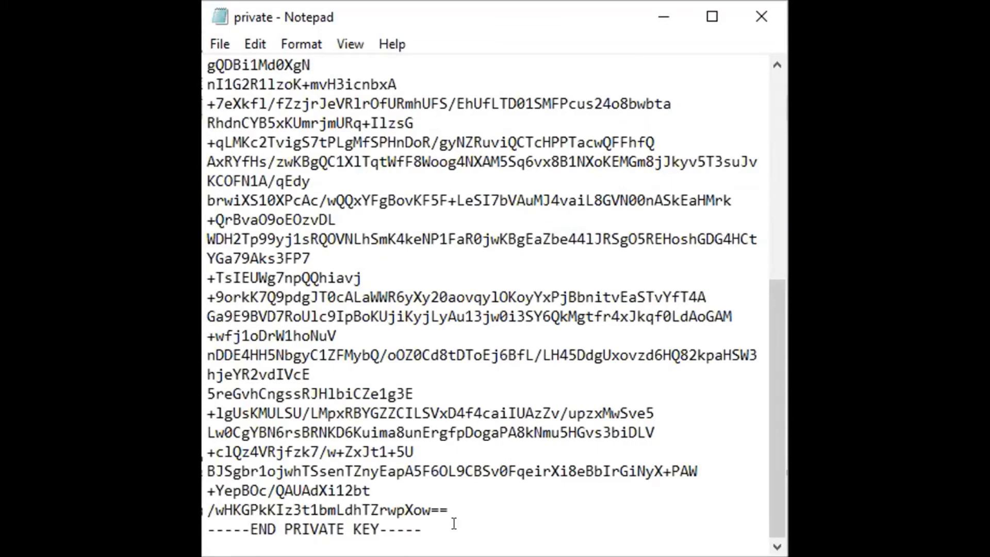
Copy the whole private key from Notepad into the Private key field of the service account's Generate JWT page and generate the custom JWT.
{"action": "key", "text": "ctrl+a"}
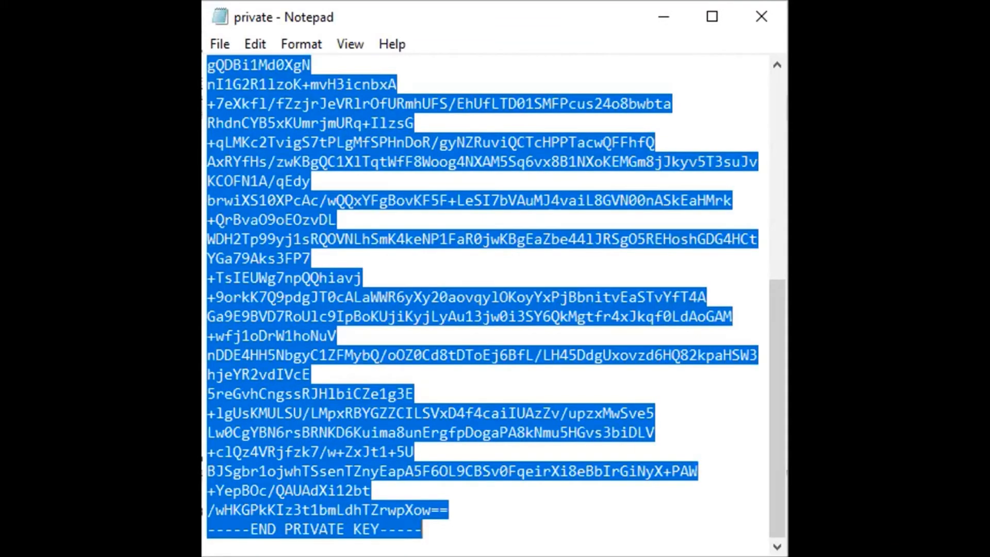
{"action": "key", "text": "alt+Tab"}
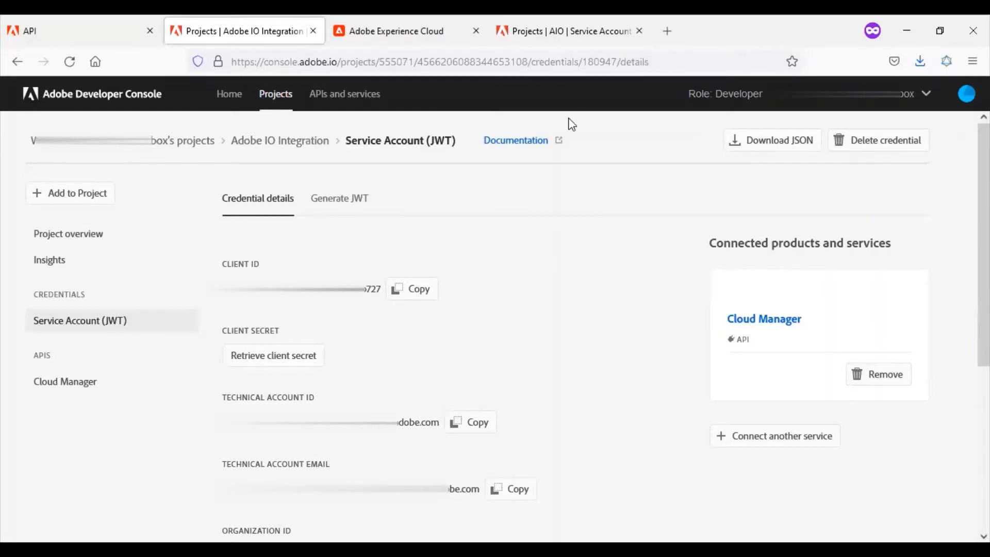
{"action": "left_click", "coordinate": [347, 204]}
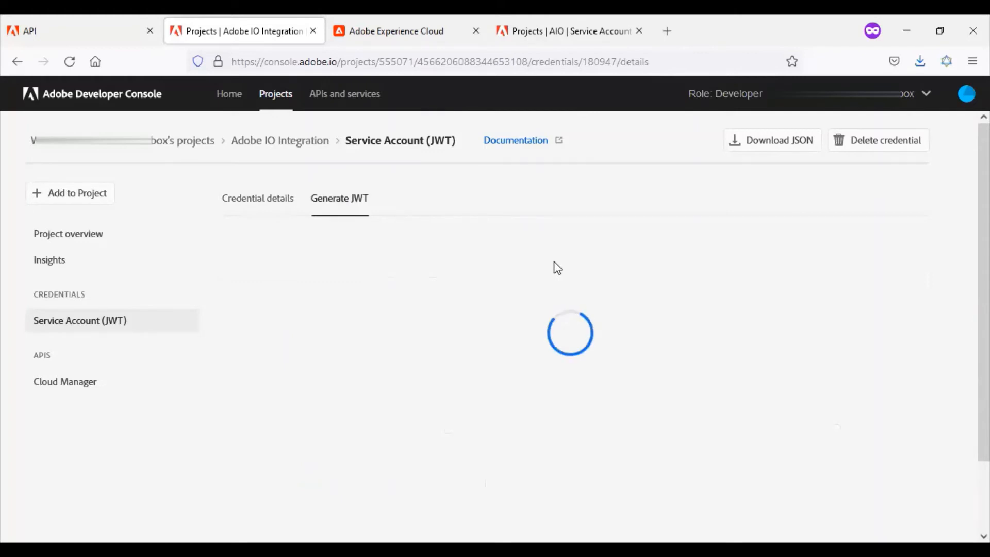
{"action": "scroll", "coordinate": [557, 270], "scroll_direction": "down", "scroll_amount": 5}
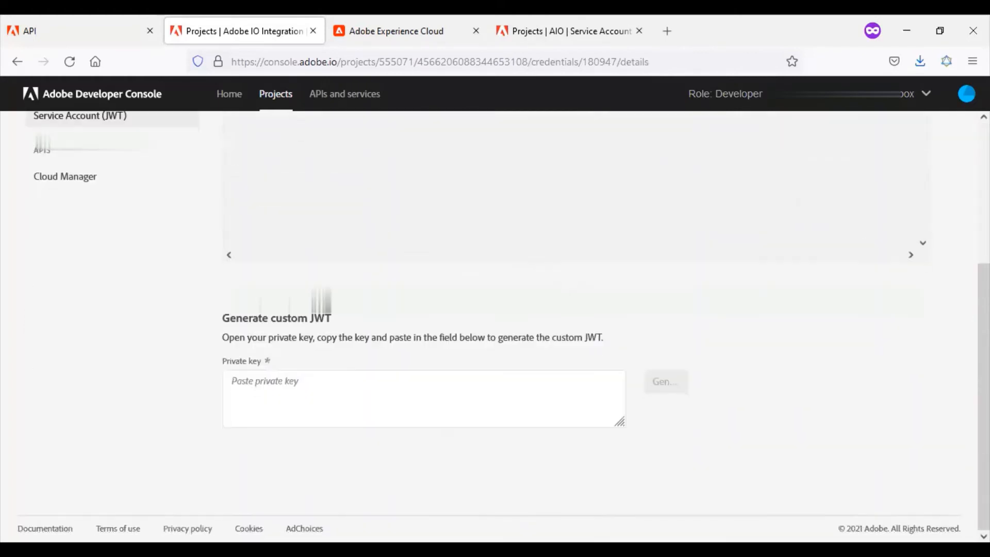
{"action": "left_click", "coordinate": [411, 394]}
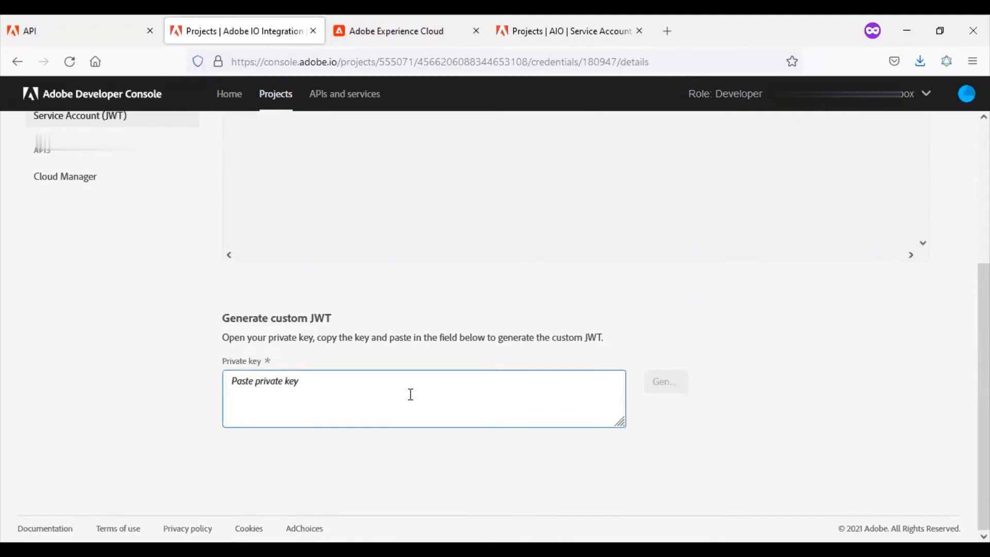
{"action": "key", "text": "ctrl+v"}
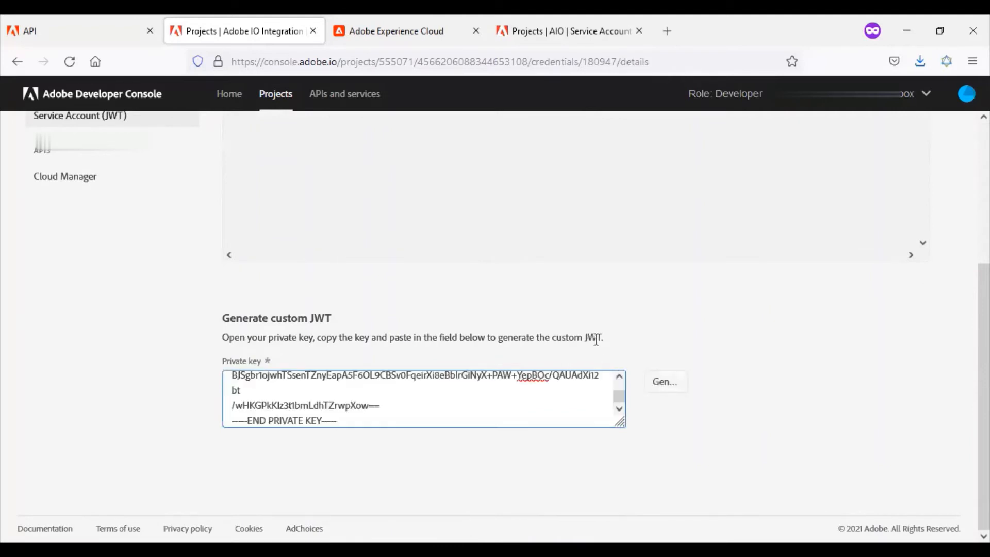
{"action": "left_click", "coordinate": [667, 389]}
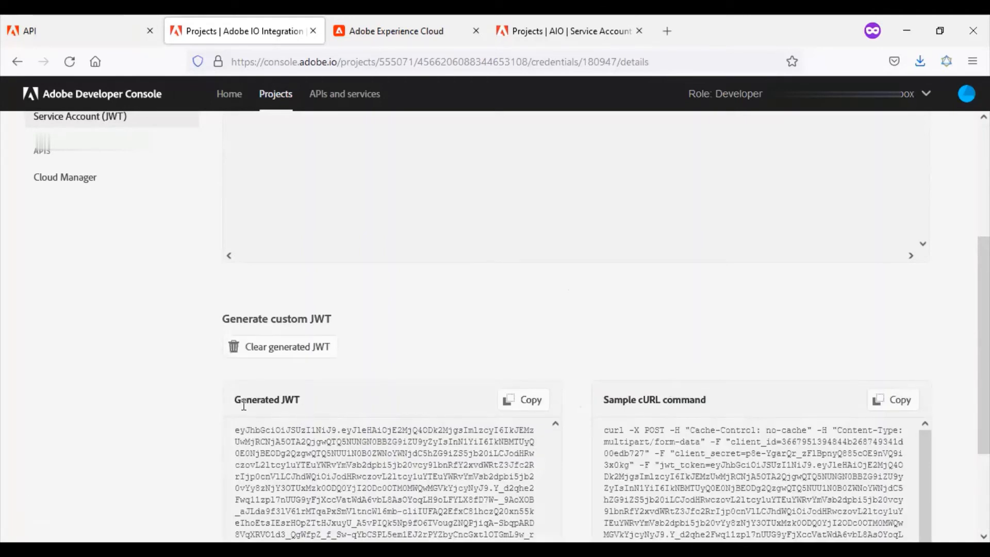
Check the Generated JWT and Sample cURL command sections, and select the entire generated JWT text.
{"action": "left_click_drag", "start_coordinate": [236, 402], "coordinate": [319, 393]}
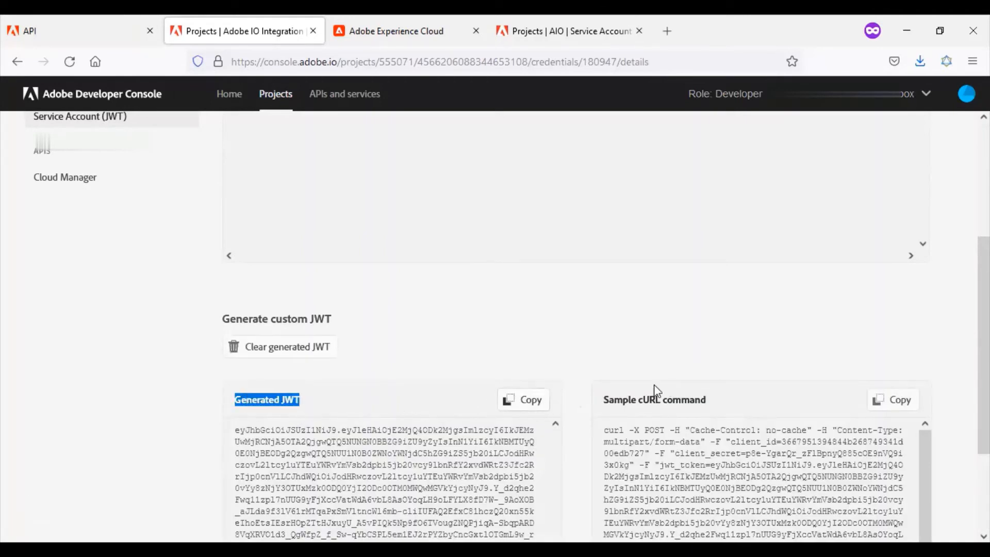
{"action": "left_click_drag", "start_coordinate": [595, 401], "coordinate": [717, 402]}
{"action": "left_click", "coordinate": [725, 330]}
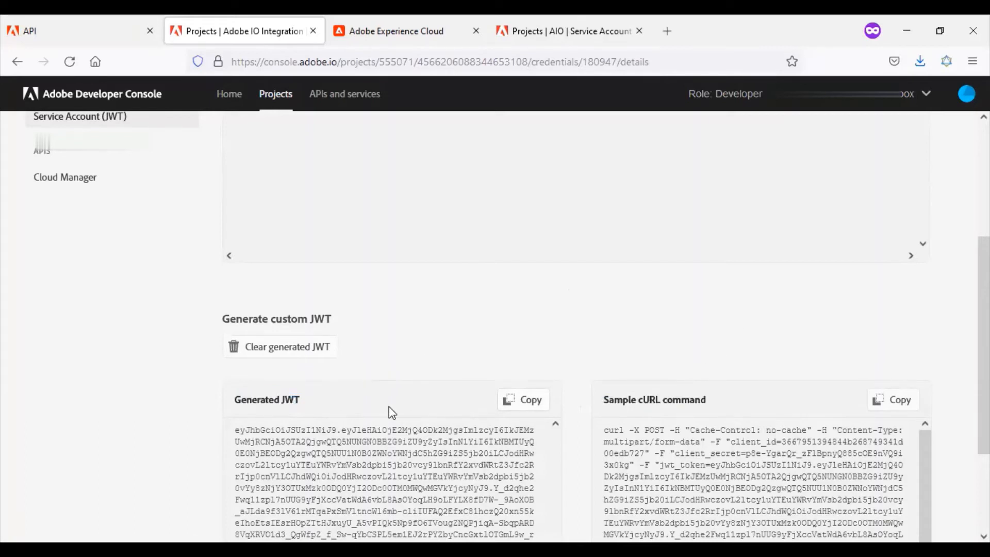
{"action": "left_click_drag", "start_coordinate": [237, 430], "coordinate": [466, 430]}
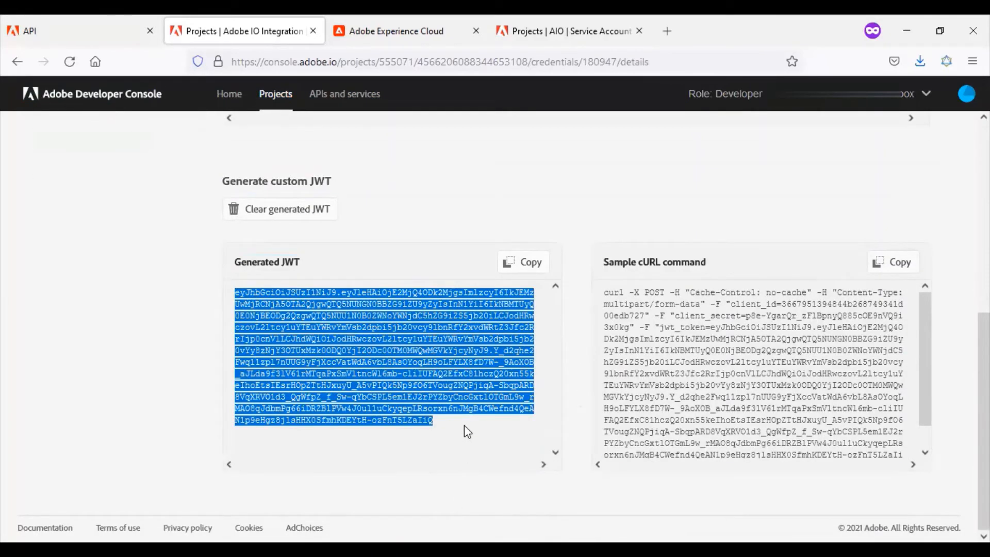
{"action": "left_click", "coordinate": [645, 56]}
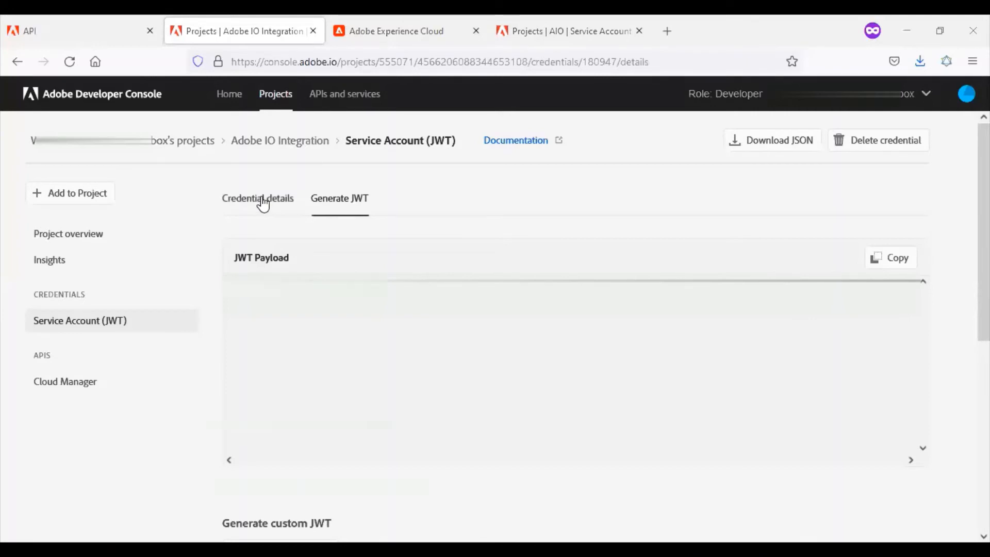
Review the Client ID, Client Secret and Organization ID fields in the service account's credential details.
{"action": "left_click", "coordinate": [263, 204]}
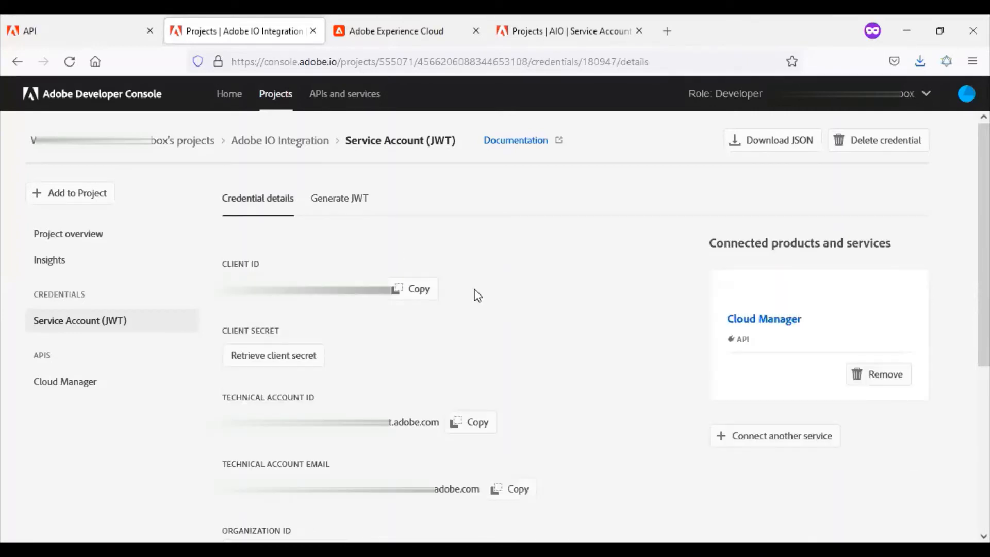
{"action": "triple_click", "coordinate": [220, 265]}
{"action": "left_click_drag", "start_coordinate": [221, 335], "coordinate": [278, 331]}
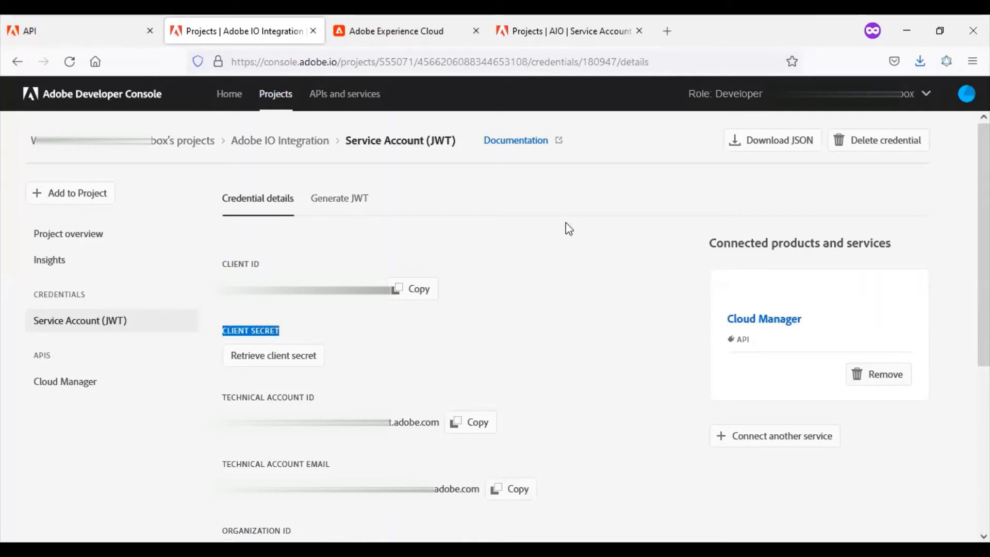
{"action": "left_click_drag", "start_coordinate": [223, 531], "coordinate": [292, 530]}
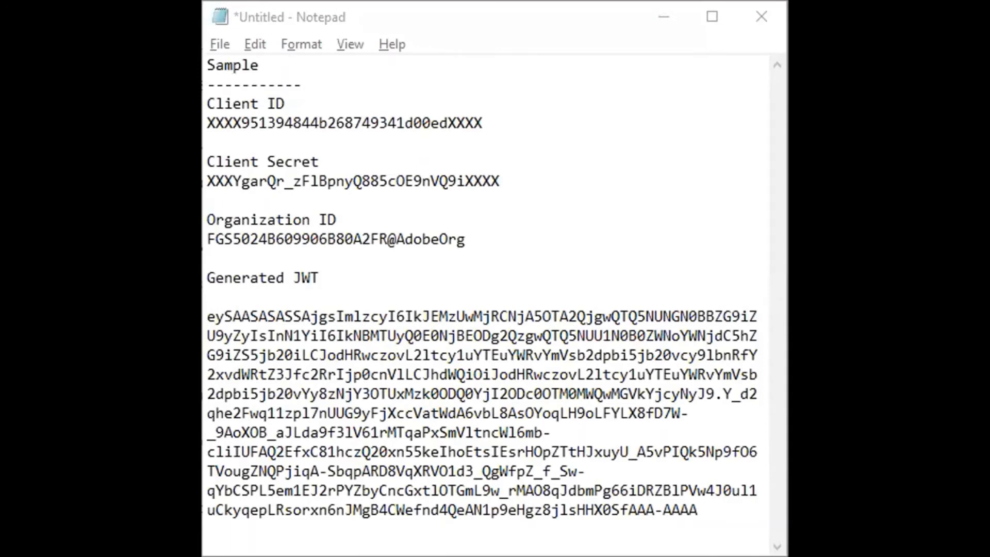
Review the Client ID, Client Secret, Organization ID and Generated JWT entries in the sample Notepad note.
{"action": "double_click", "coordinate": [287, 59]}
{"action": "left_click_drag", "start_coordinate": [303, 106], "coordinate": [206, 103]}
{"action": "left_click", "coordinate": [322, 158]}
{"action": "key", "text": "shift+Home"}
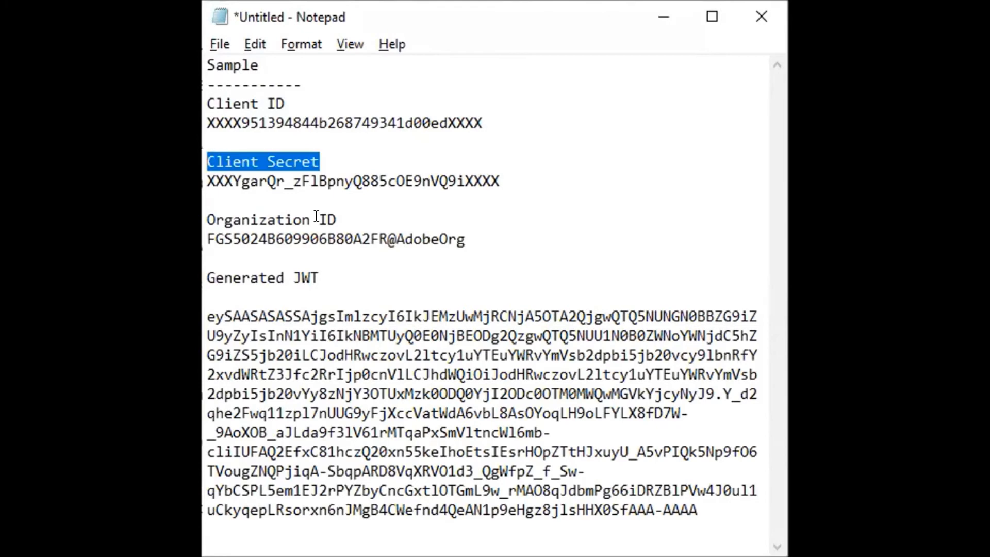
{"action": "left_click_drag", "start_coordinate": [336, 220], "coordinate": [209, 219]}
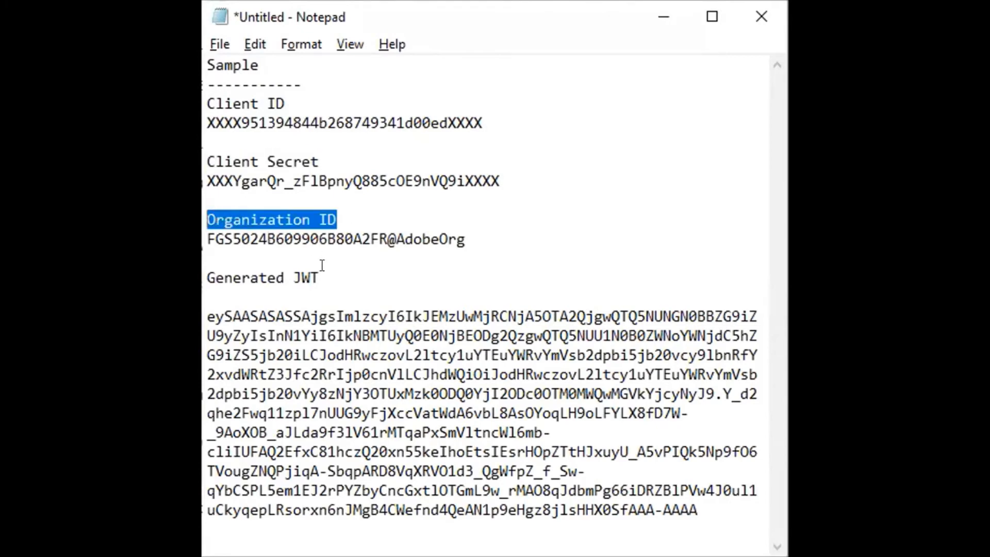
{"action": "left_click_drag", "start_coordinate": [338, 269], "coordinate": [208, 279]}
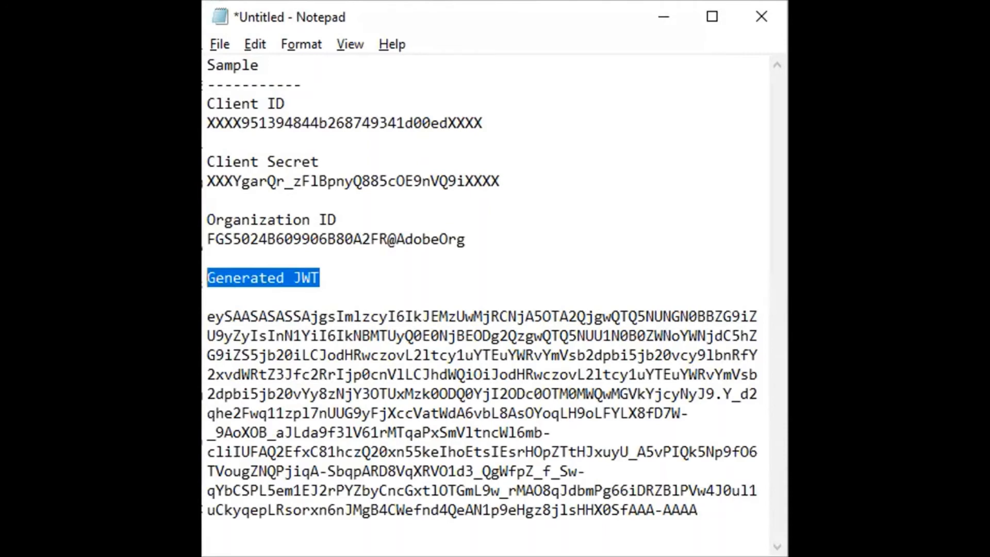
{"action": "left_click", "coordinate": [332, 272]}
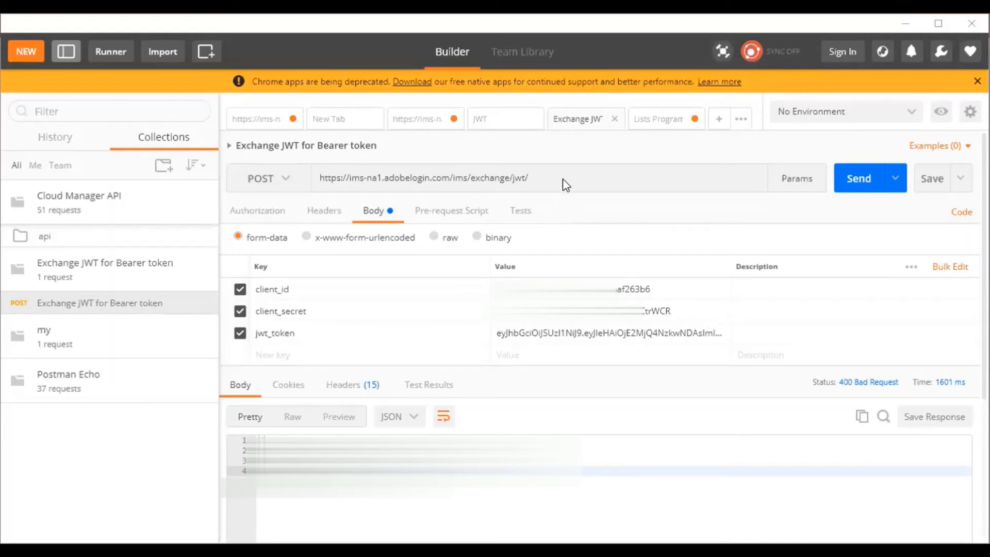
{"action": "left_click", "coordinate": [285, 181]}
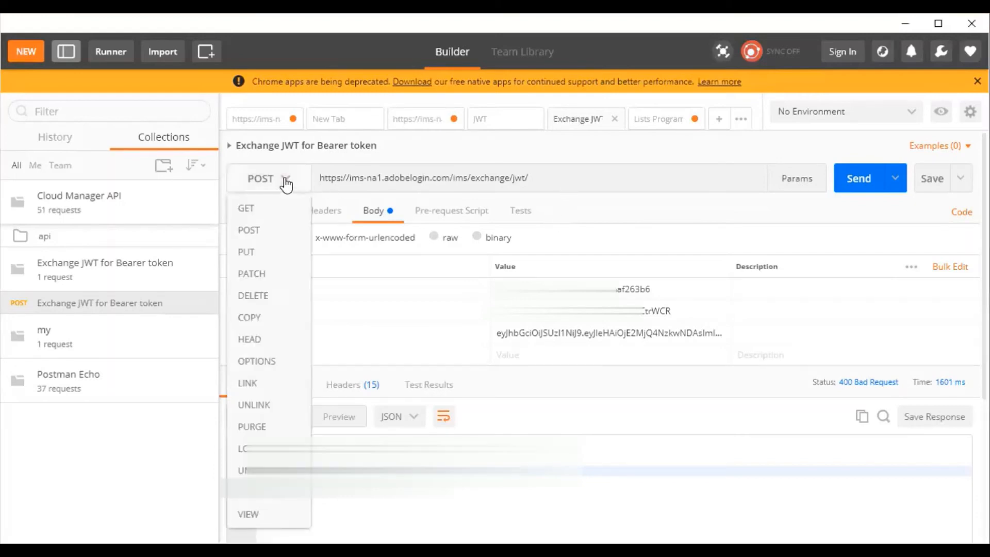
{"action": "left_click", "coordinate": [284, 181]}
{"action": "left_click_drag", "start_coordinate": [543, 183], "coordinate": [319, 185]}
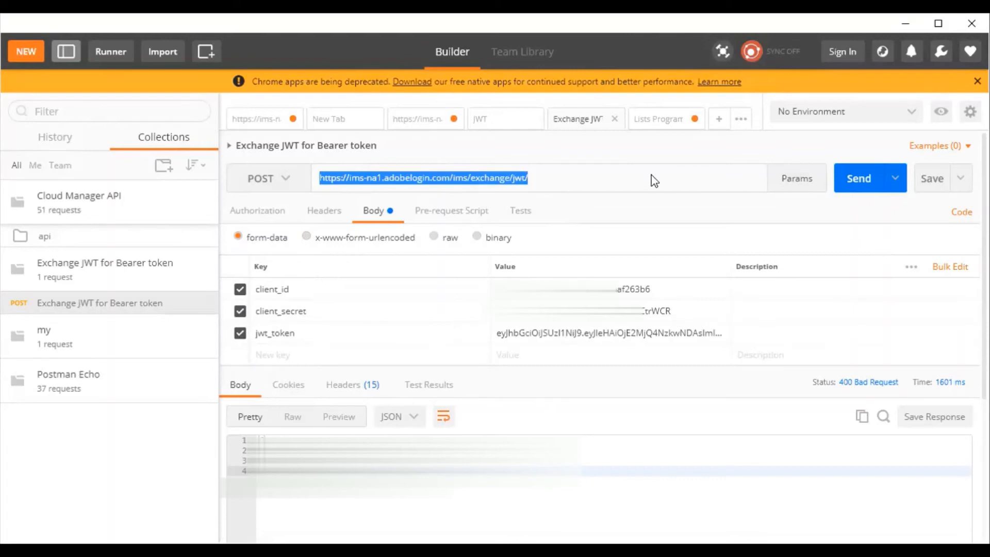
{"action": "left_click", "coordinate": [862, 187]}
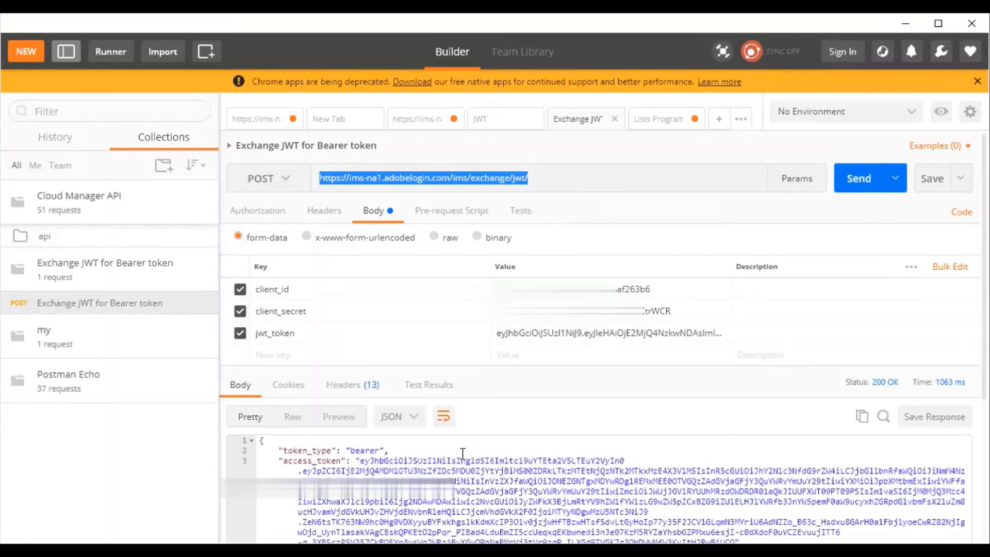
Check the token type in the response, and copy the access token value into the Notepad note under Bearer Token.
{"action": "left_click_drag", "start_coordinate": [280, 451], "coordinate": [392, 451]}
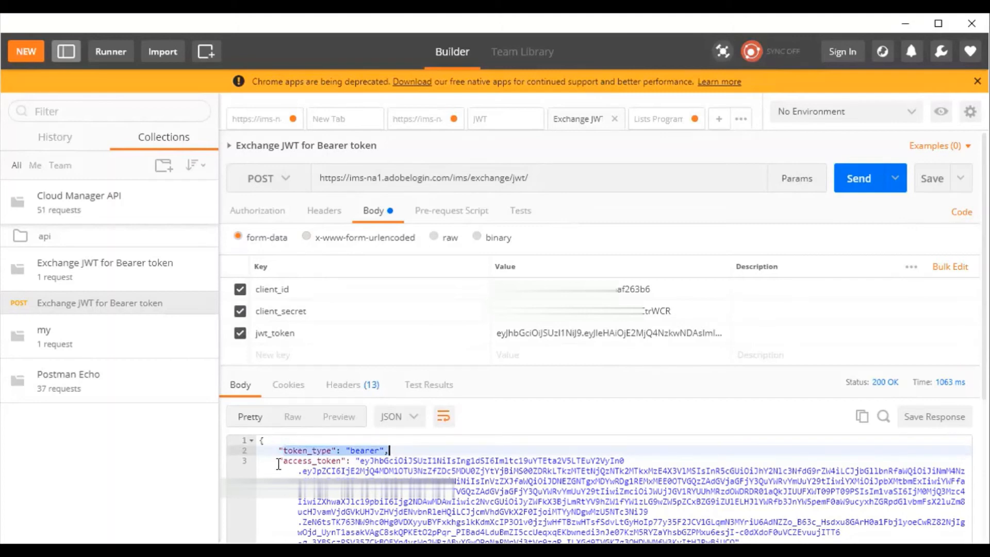
{"action": "left_click_drag", "start_coordinate": [278, 461], "coordinate": [346, 460]}
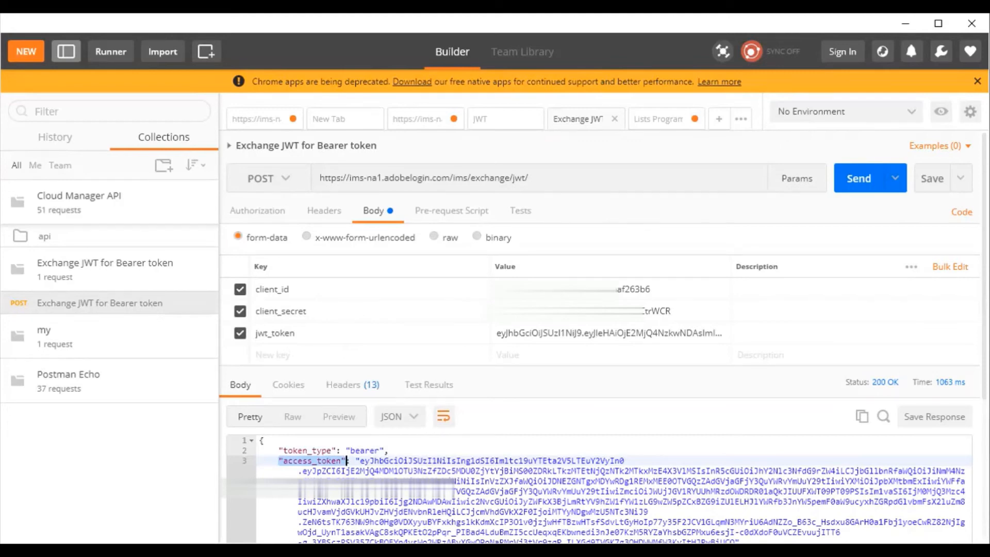
{"action": "key", "text": "alt+Tab"}
{"action": "key", "text": "alt+Tab"}
{"action": "left_click", "coordinate": [360, 461]}
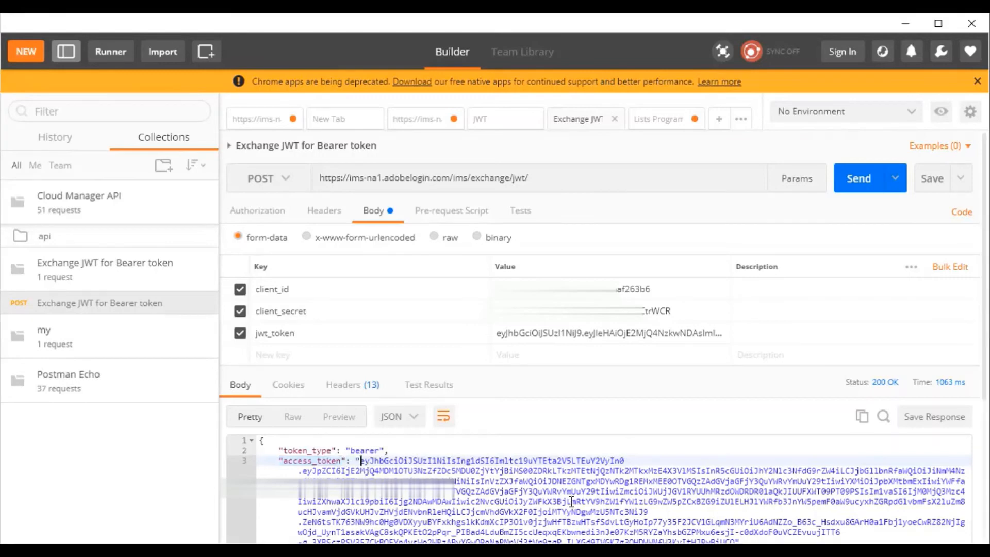
{"action": "scroll", "coordinate": [571, 502], "scroll_direction": "down", "scroll_amount": 3}
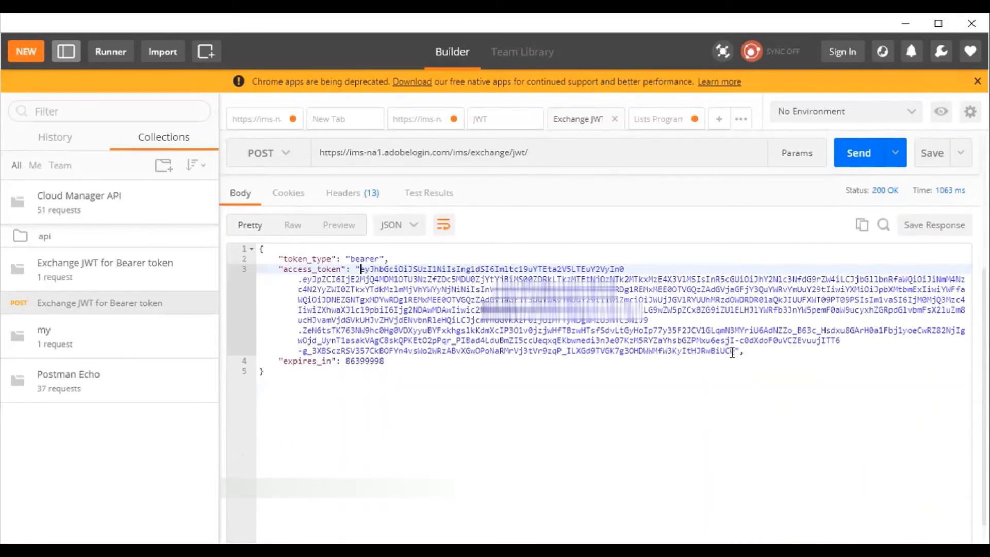
{"action": "left_click", "coordinate": [733, 352], "text": "shift"}
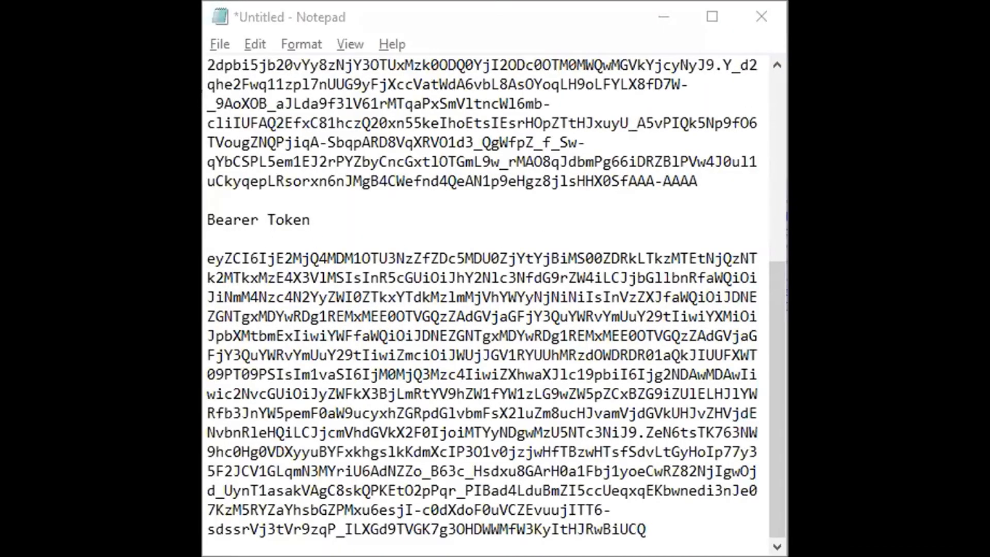
{"action": "left_click_drag", "start_coordinate": [209, 206], "coordinate": [676, 526]}
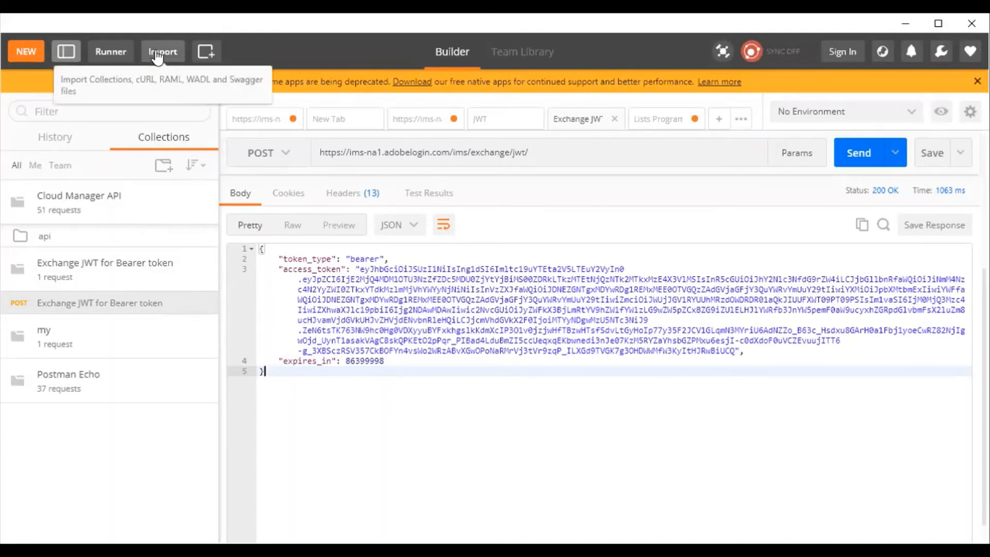
Open the Get Program request from the api folder of the Cloud Manager API collection in the builder.
{"action": "left_click", "coordinate": [158, 53]}
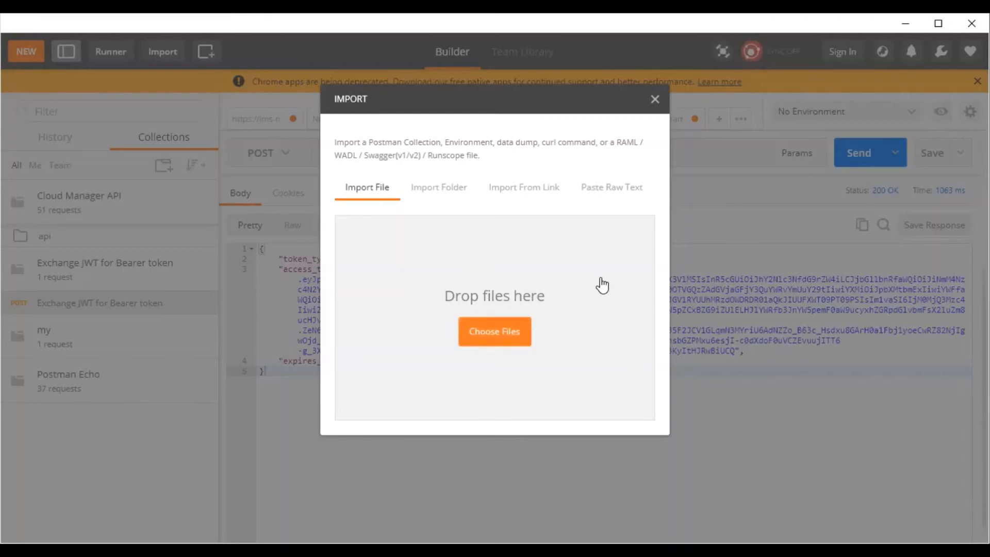
{"action": "left_click", "coordinate": [654, 100]}
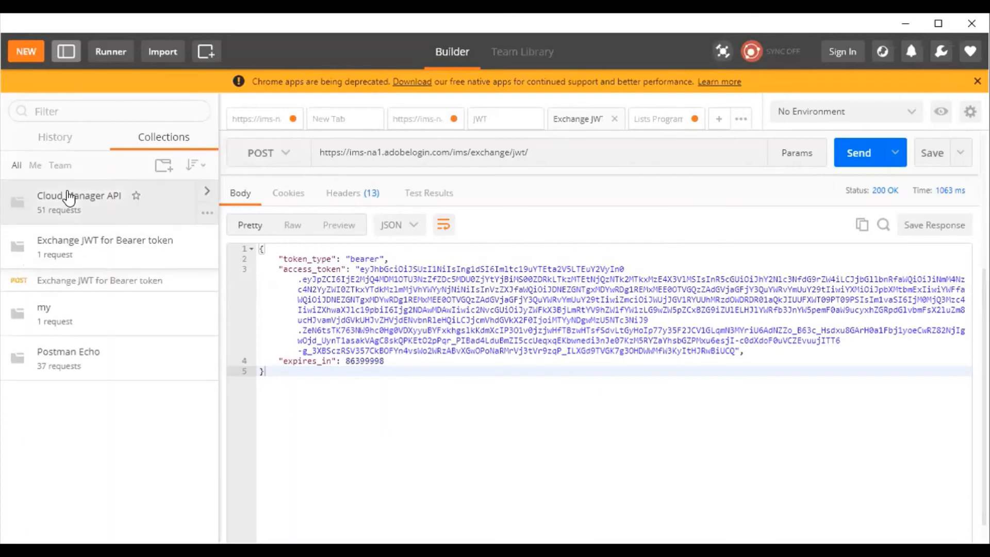
{"action": "left_click", "coordinate": [207, 193]}
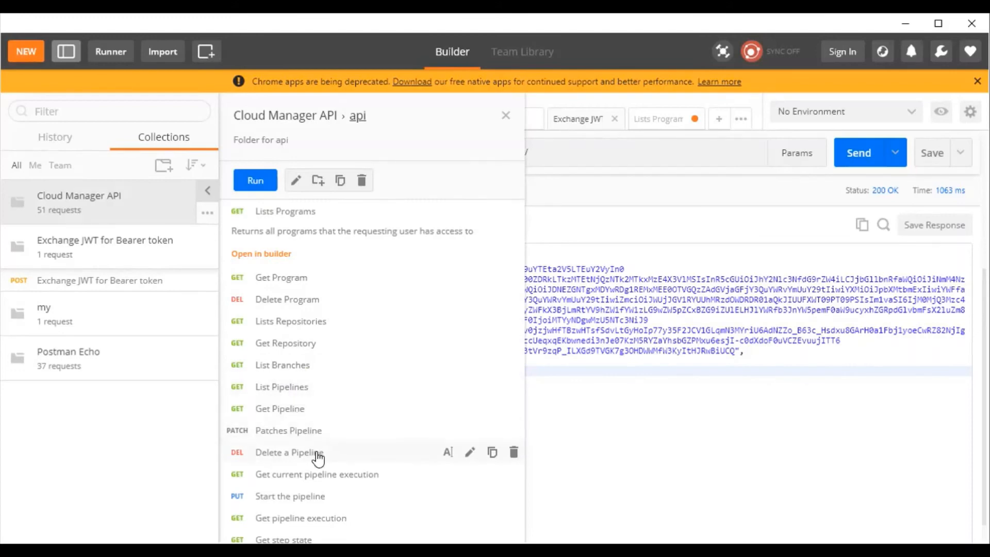
{"action": "left_click", "coordinate": [295, 287]}
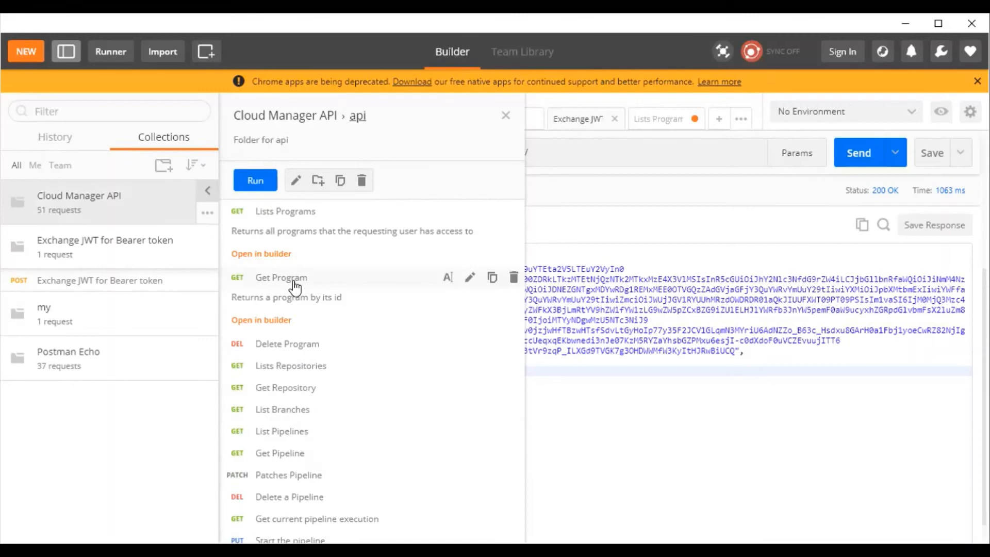
{"action": "left_click", "coordinate": [272, 320]}
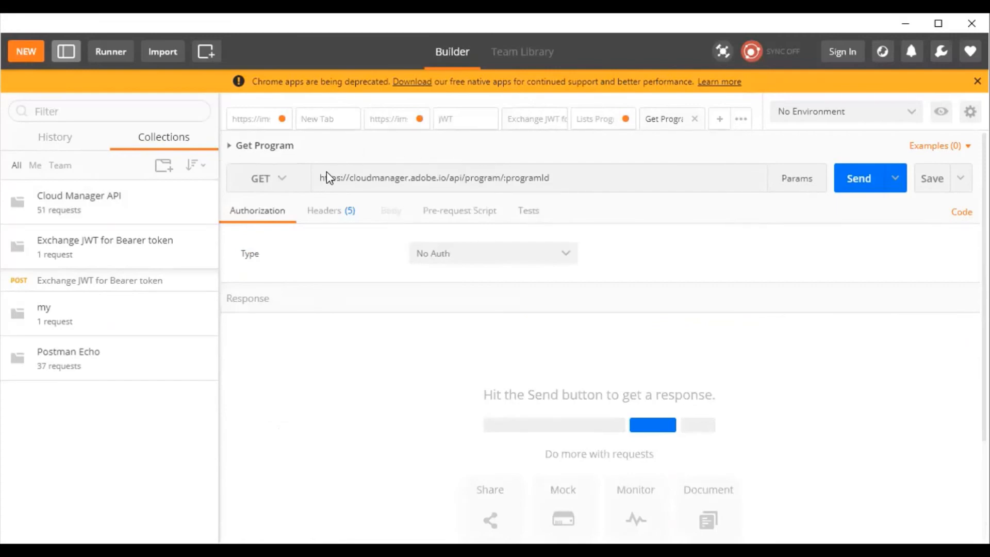
In the Get Program request's headers, replace the x-gw-ims-org-id placeholder with the Organization ID.
{"action": "left_click_drag", "start_coordinate": [320, 177], "coordinate": [550, 210]}
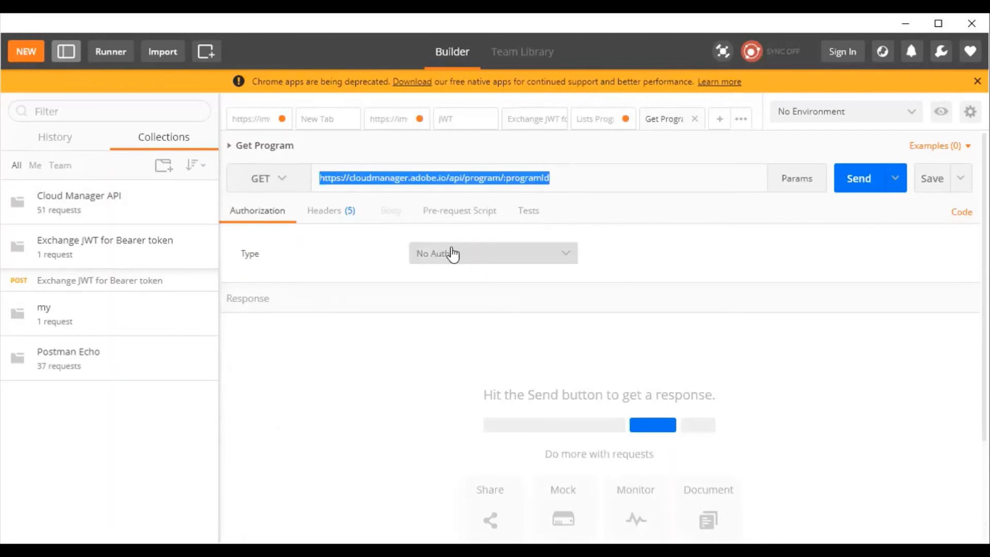
{"action": "left_click", "coordinate": [334, 213]}
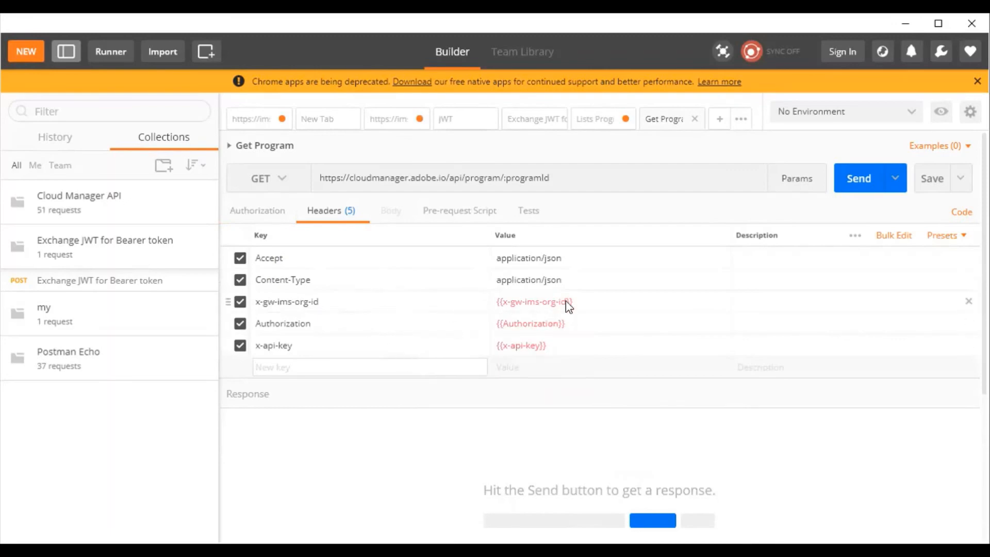
{"action": "left_click_drag", "start_coordinate": [586, 303], "coordinate": [495, 304]}
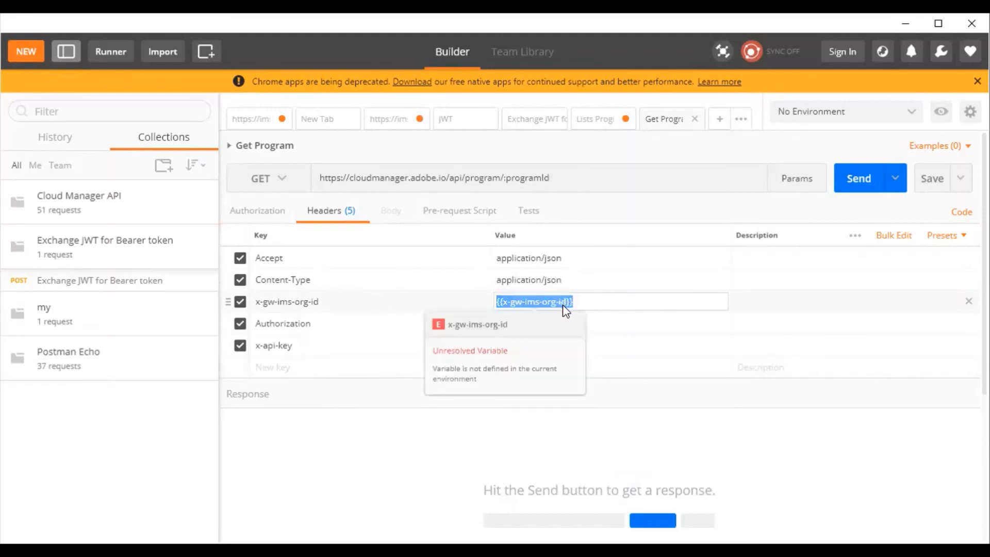
{"action": "type", "text": "FGS5024B609906B80A2FR@AdobeOrg"}
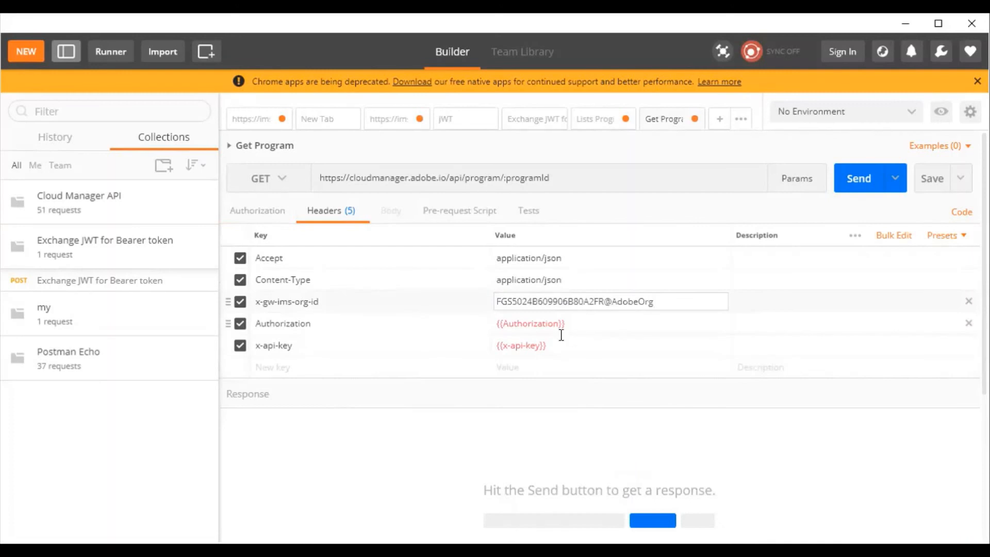
Replace the x-api-key header's placeholder with the API key copied from the sample note.
{"action": "key", "text": "alt+Tab"}
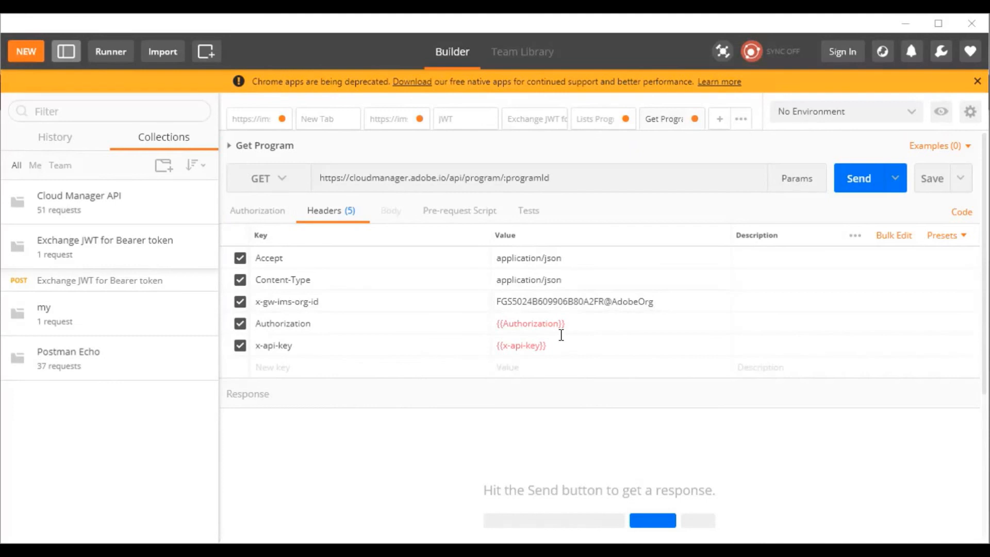
{"action": "left_click", "coordinate": [563, 351]}
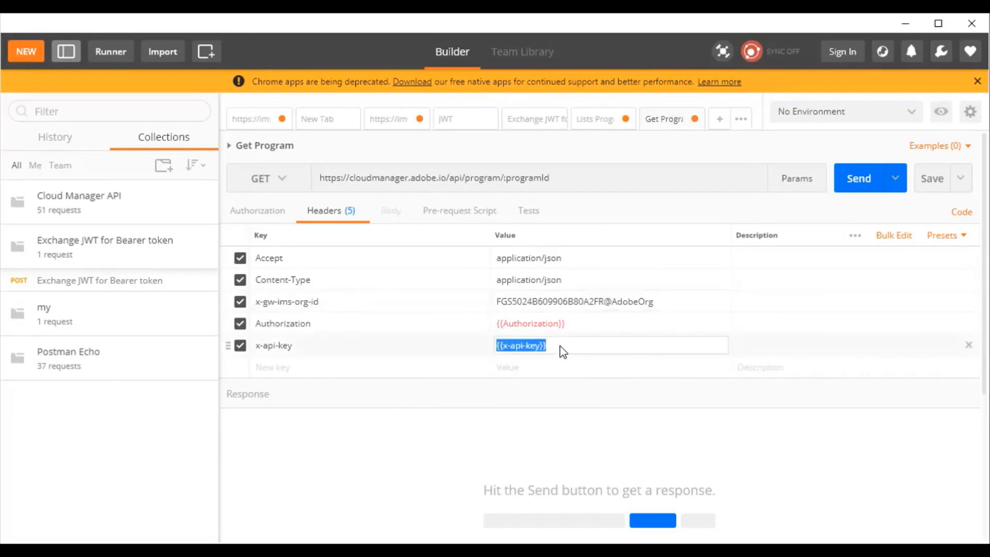
{"action": "key", "text": "ctrl+v"}
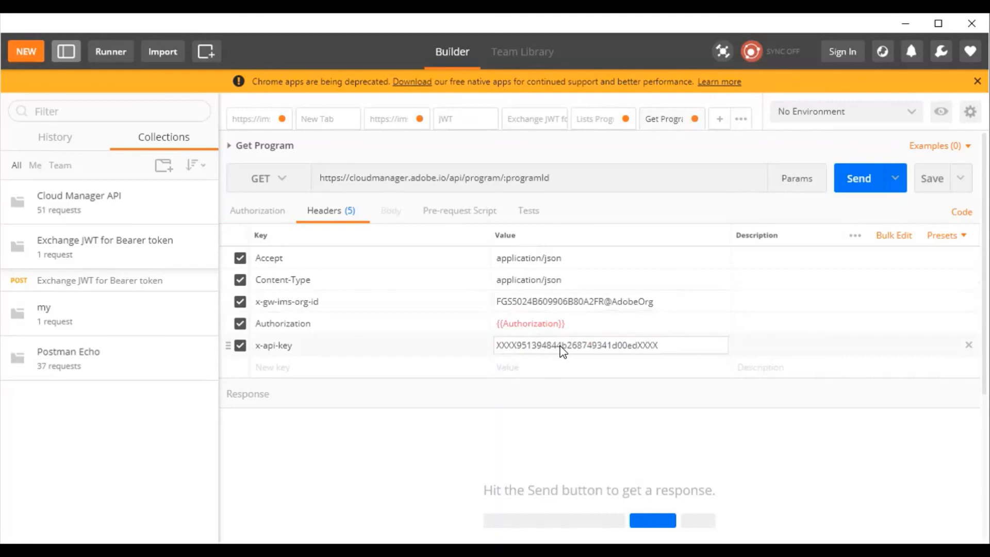
Set the Authorization header to Bearer followed by the access token copied from the sample note.
{"action": "key", "text": "alt+Tab"}
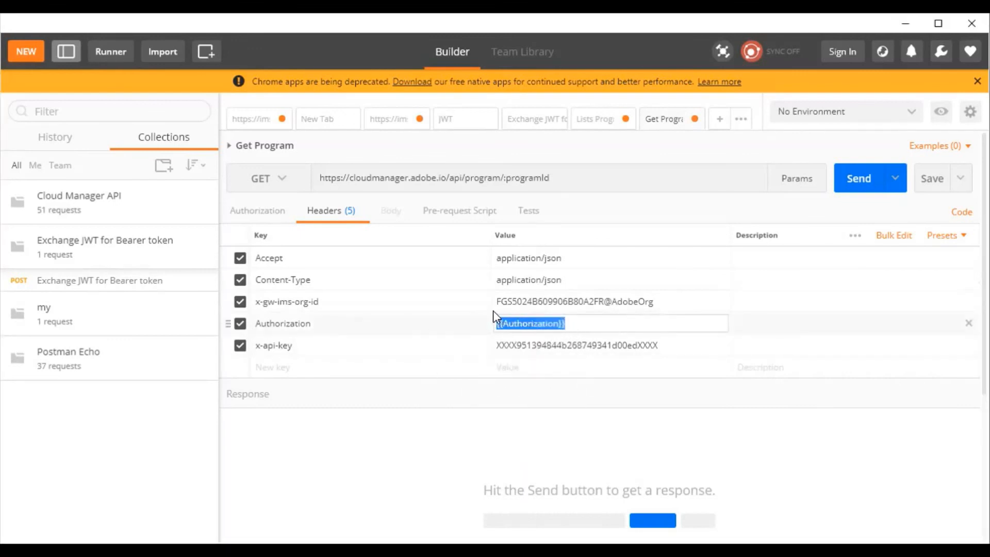
{"action": "type", "text": "Bearer"}
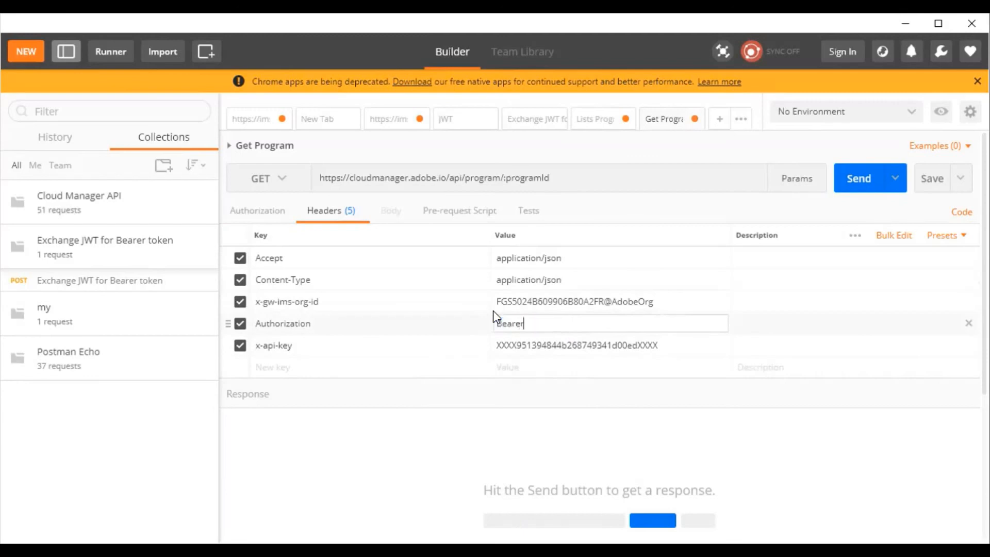
{"action": "key", "text": "ctrl+v"}
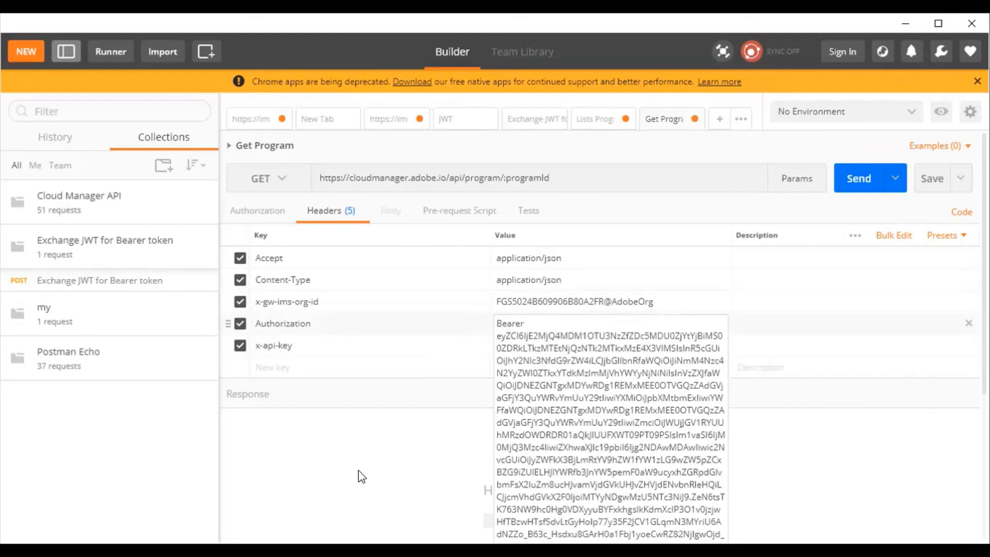
{"action": "left_click", "coordinate": [419, 468]}
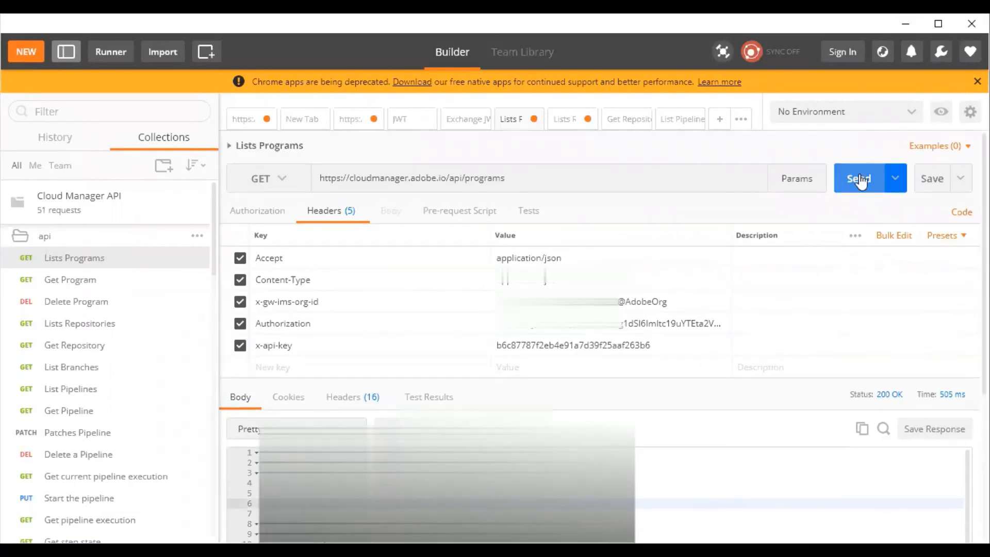
{"action": "left_click", "coordinate": [859, 179]}
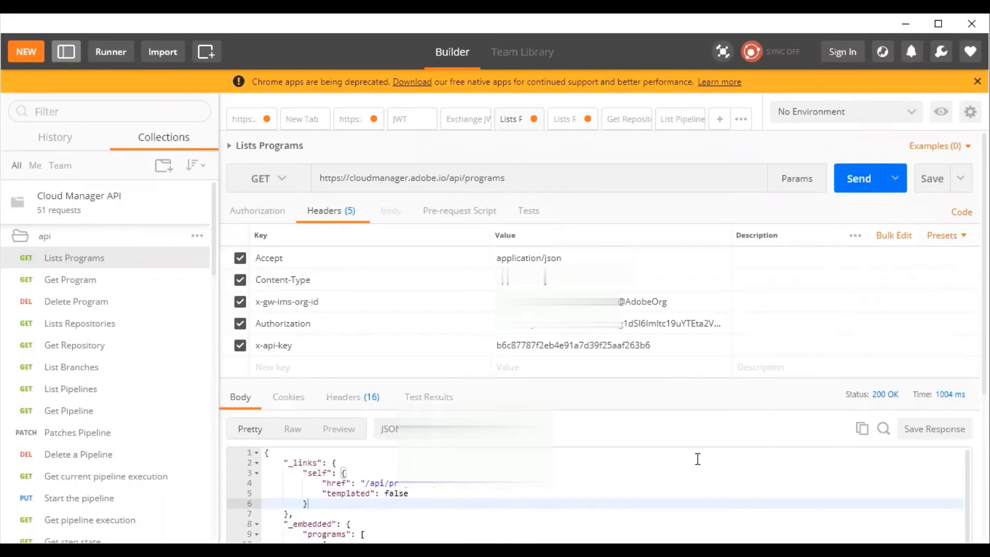
{"action": "scroll", "coordinate": [698, 458], "scroll_direction": "down", "scroll_amount": 5}
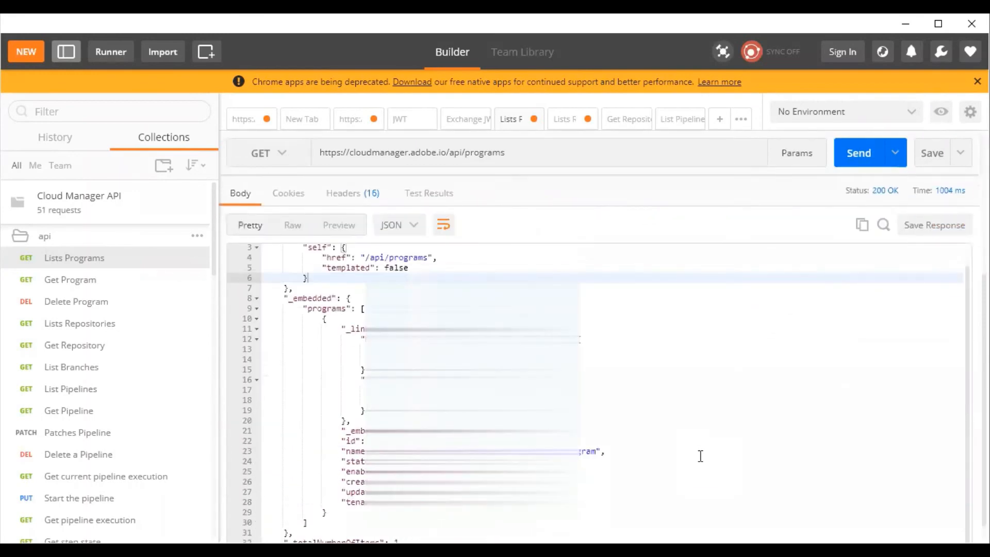
{"action": "scroll", "coordinate": [700, 456], "scroll_direction": "up", "scroll_amount": 5}
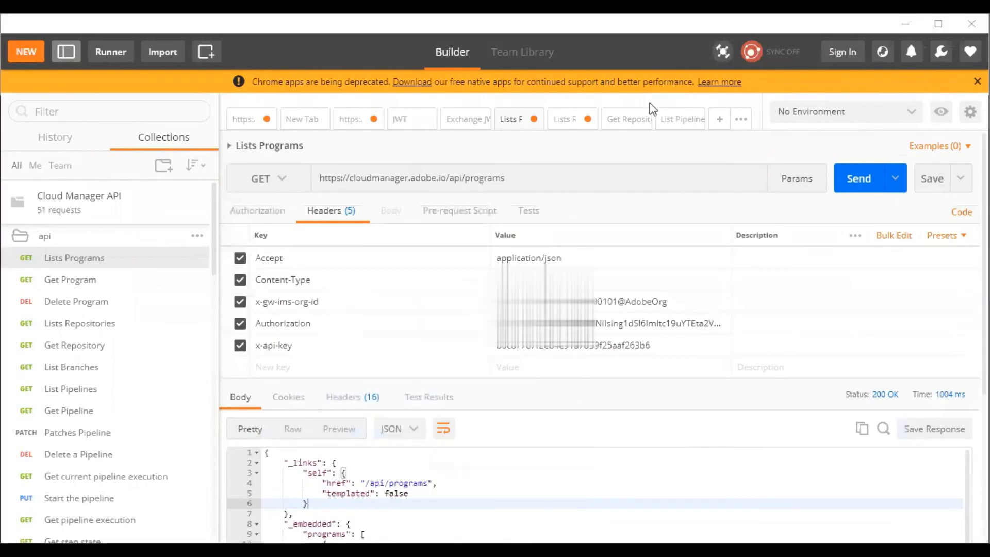
{"action": "scroll", "coordinate": [707, 458], "scroll_direction": "down", "scroll_amount": 1}
{"action": "left_click", "coordinate": [701, 476]}
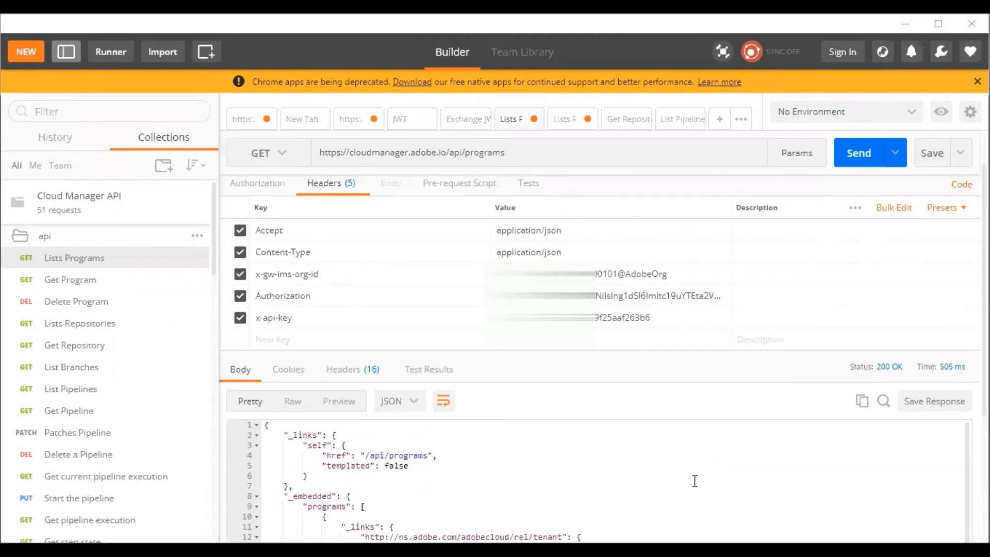
{"action": "scroll", "coordinate": [704, 501], "scroll_direction": "down", "scroll_amount": 1}
{"action": "scroll", "coordinate": [702, 493], "scroll_direction": "up", "scroll_amount": 2}
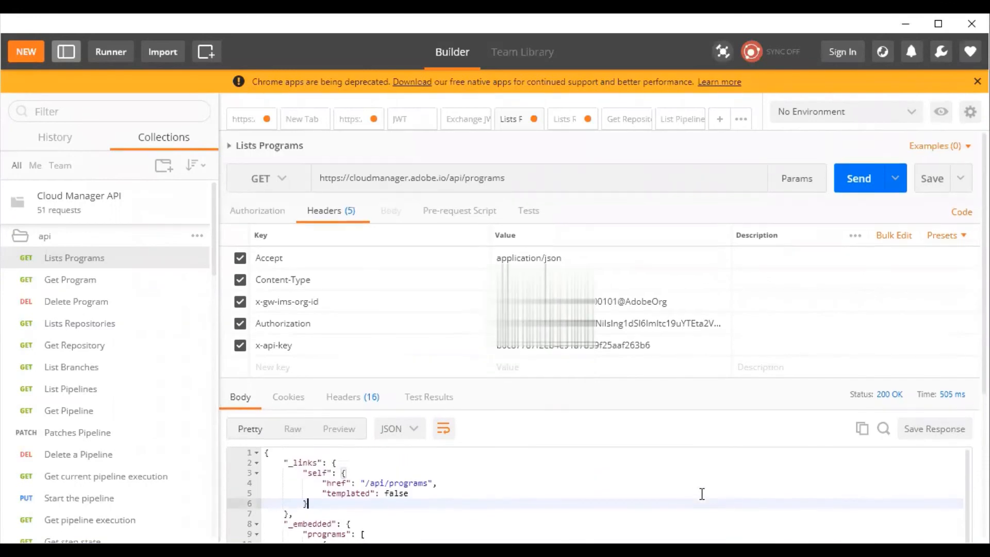
Open the Get Repository, Lists Programs and List Pipelines requests in turn to examine their endpoints.
{"action": "left_click", "coordinate": [75, 345]}
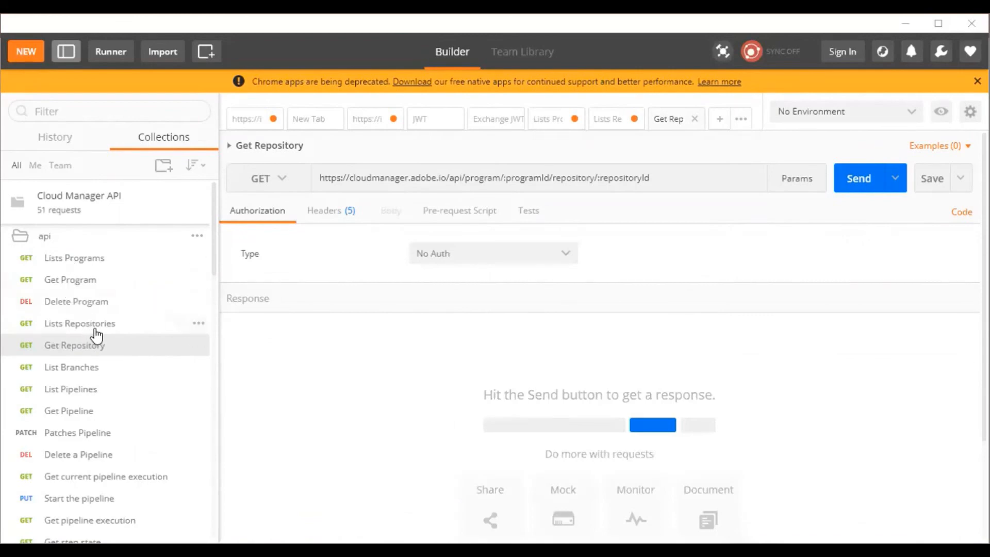
{"action": "left_click", "coordinate": [72, 259]}
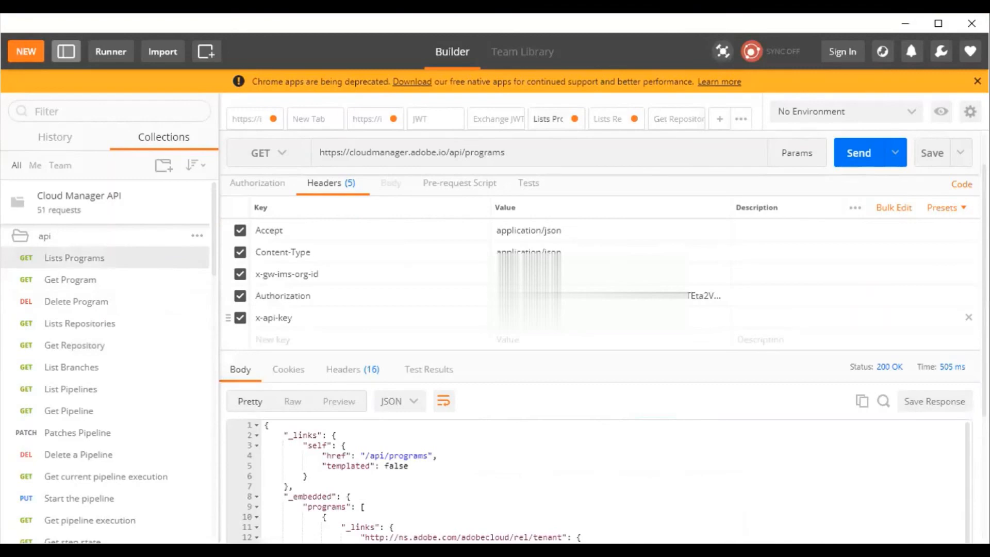
{"action": "left_click", "coordinate": [128, 393]}
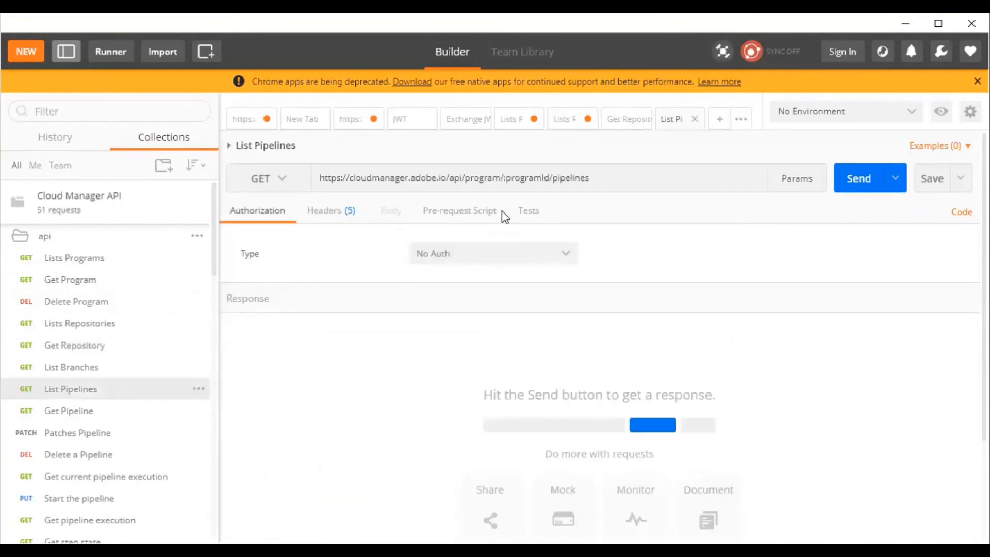